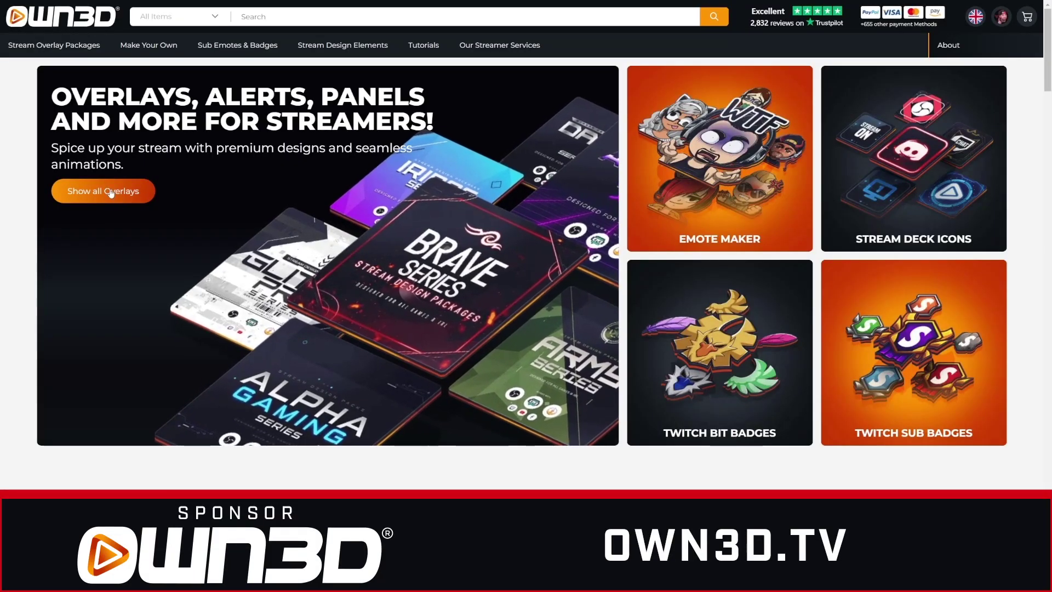
# Step: Browse Stream Overlay Packages and add the LOVE, 10/10 and SUB emotes in the emote maker
pyautogui.click(110, 192)
pyautogui.scroll(-12, 383, 246)
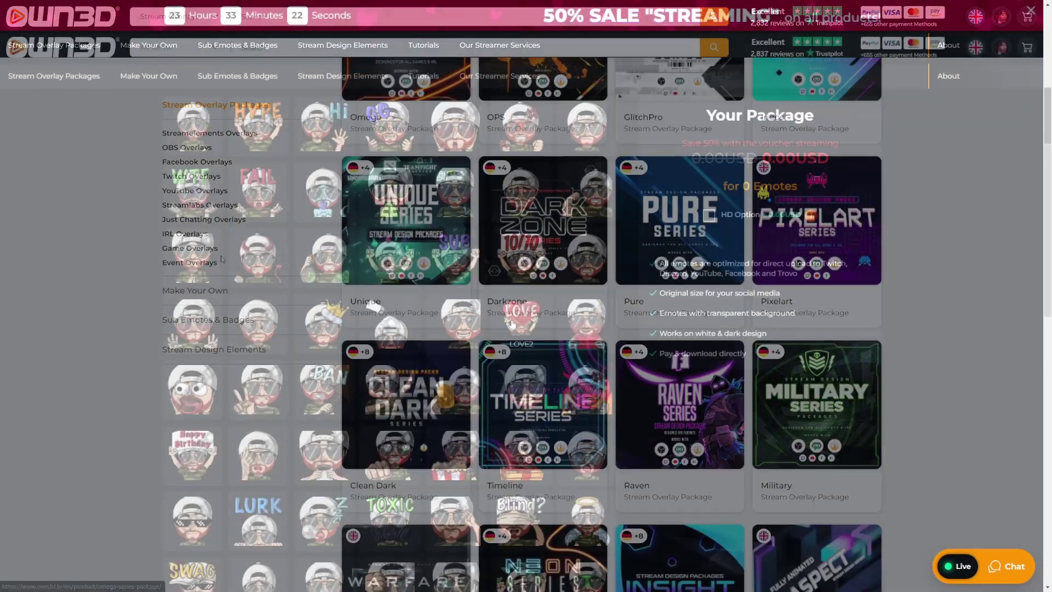
pyautogui.click(521, 323)
pyautogui.click(522, 258)
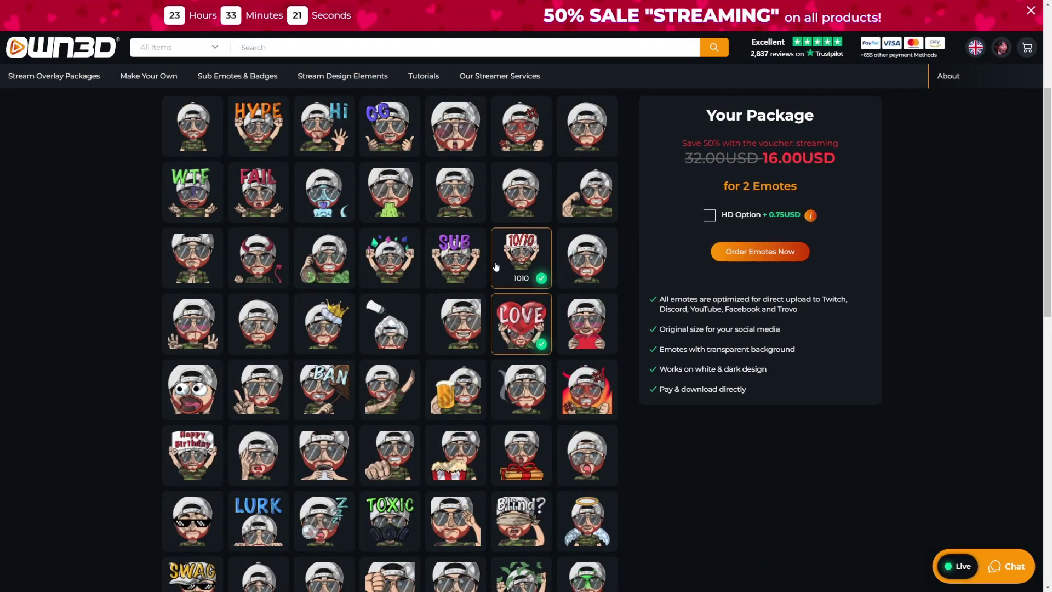
pyautogui.click(448, 264)
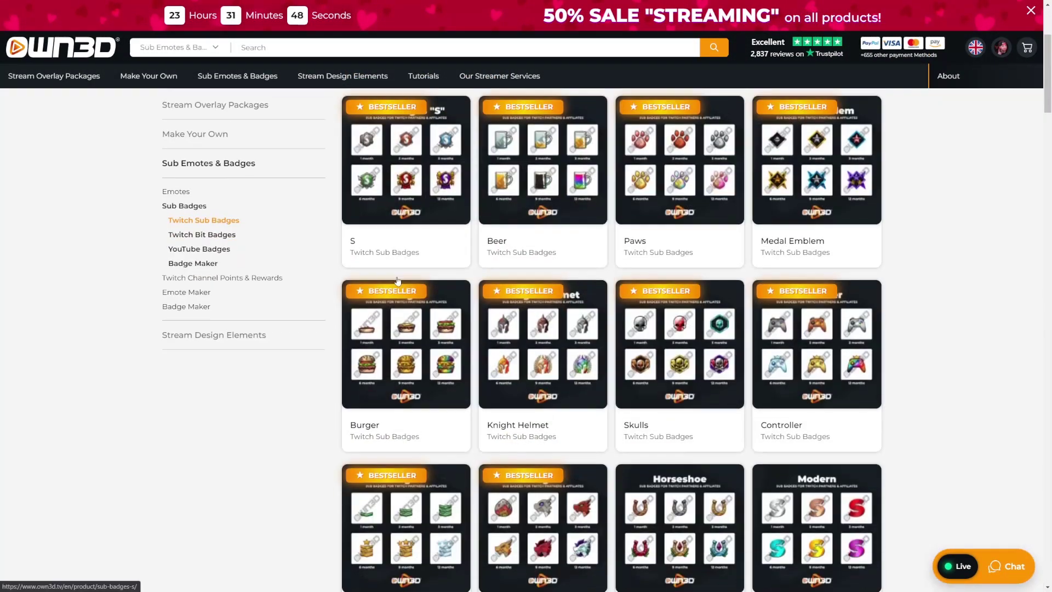
# Step: Scroll past the sub badges to the Inspire Stream Overlay Package product page
pyautogui.scroll(-5, 688, 293)
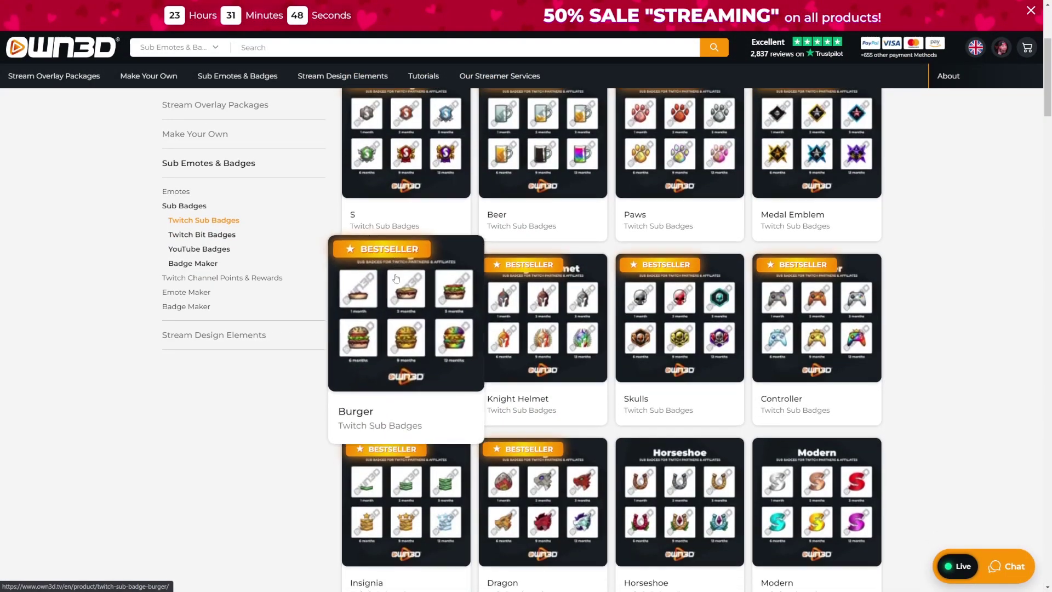
pyautogui.scroll(-3, 688, 293)
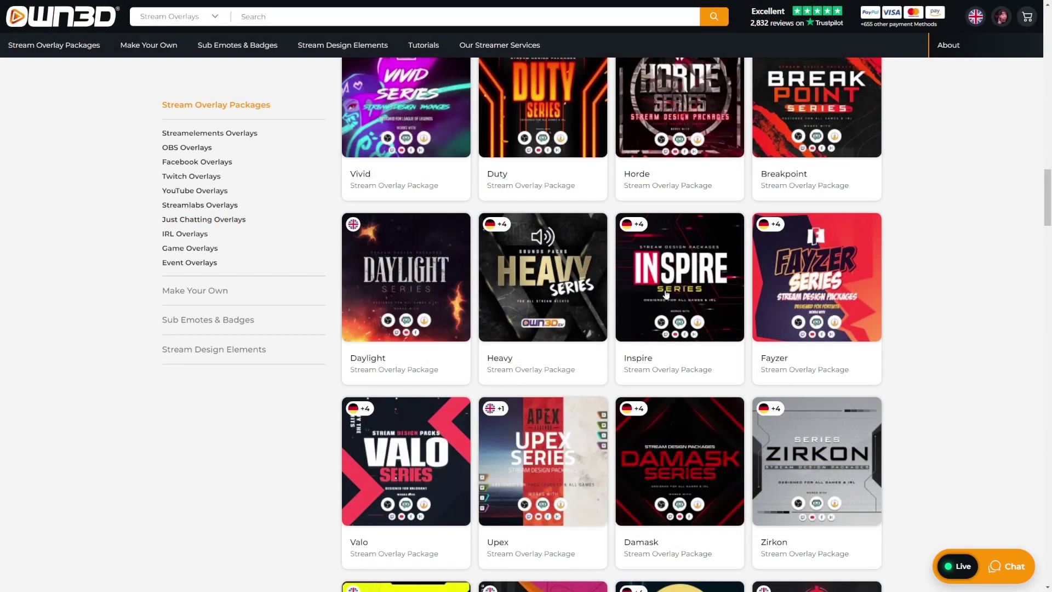
pyautogui.click(683, 289)
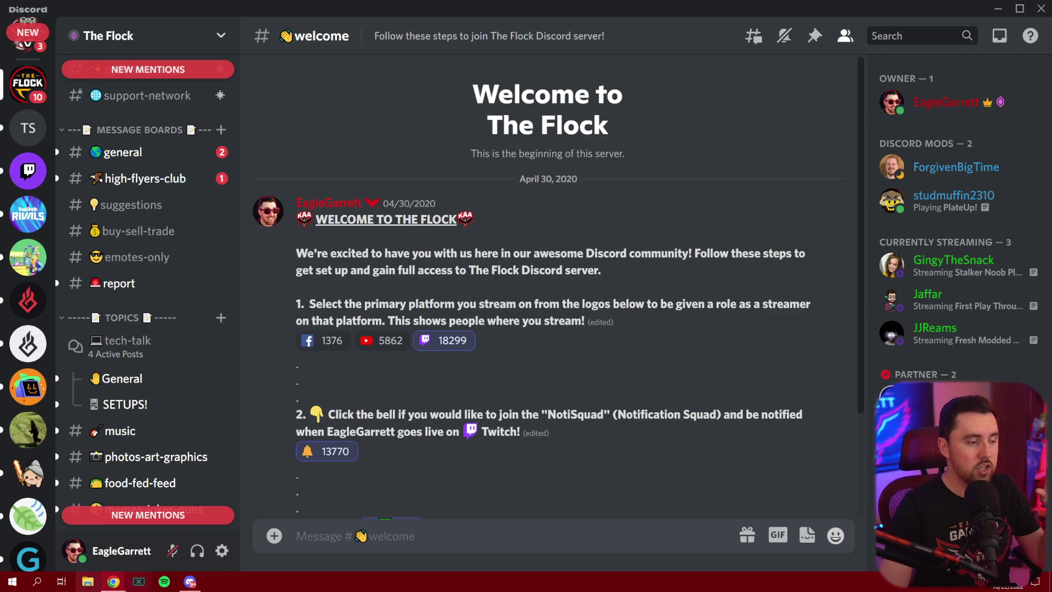
# Step: Bring the New World - Google Chrome window to the front from the taskbar
pyautogui.moveTo(112, 582)
pyautogui.click(169, 538)
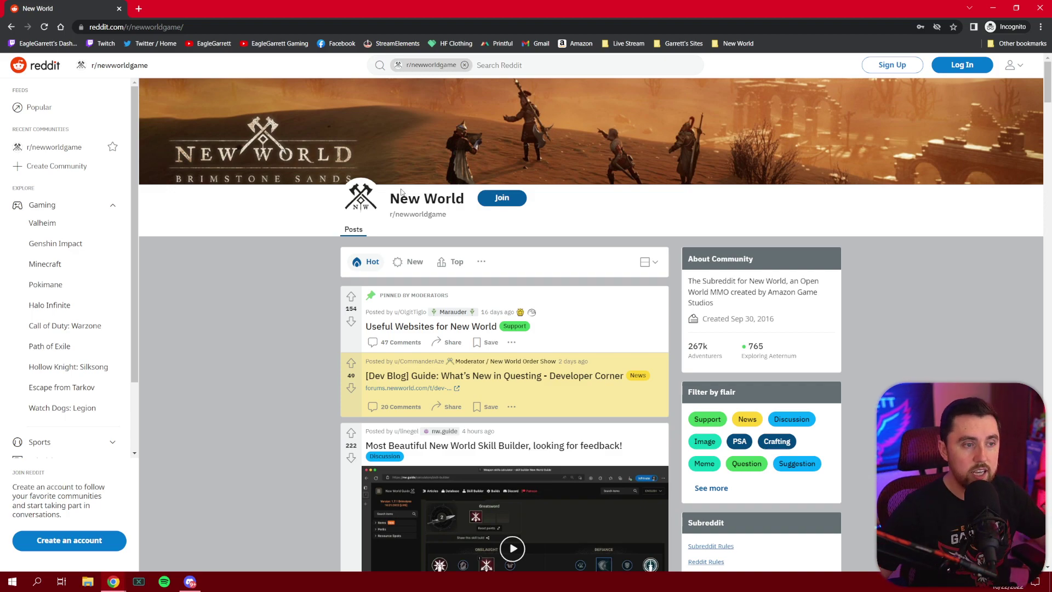
# Step: Scroll through the r/newworldgame posts and sidebar, then switch back to Discord
pyautogui.scroll(-5, 435, 190)
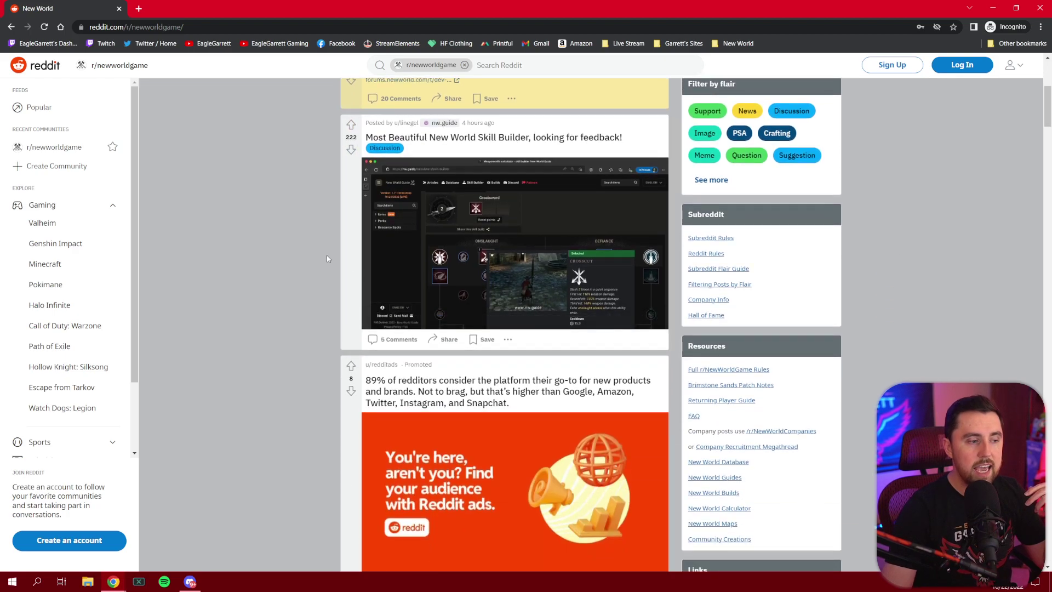
pyautogui.scroll(-3, 327, 257)
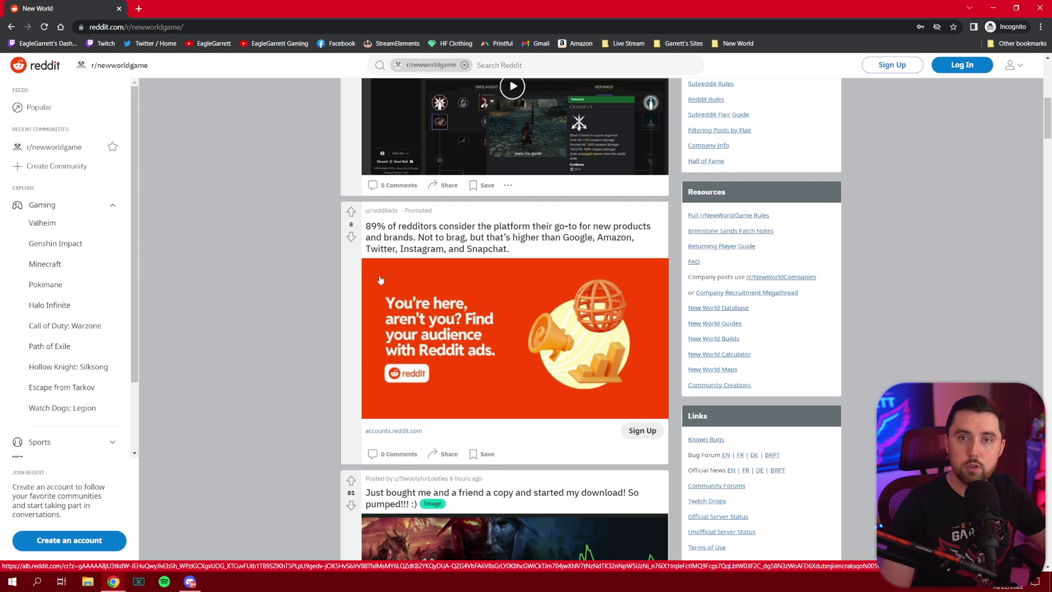
pyautogui.scroll(4, 388, 357)
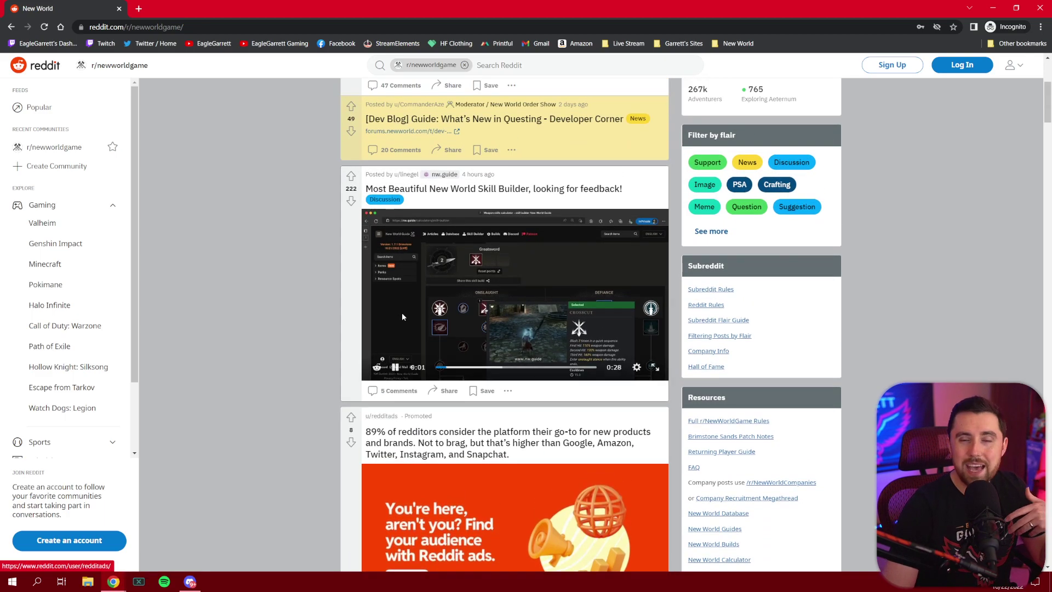
pyautogui.scroll(4, 420, 318)
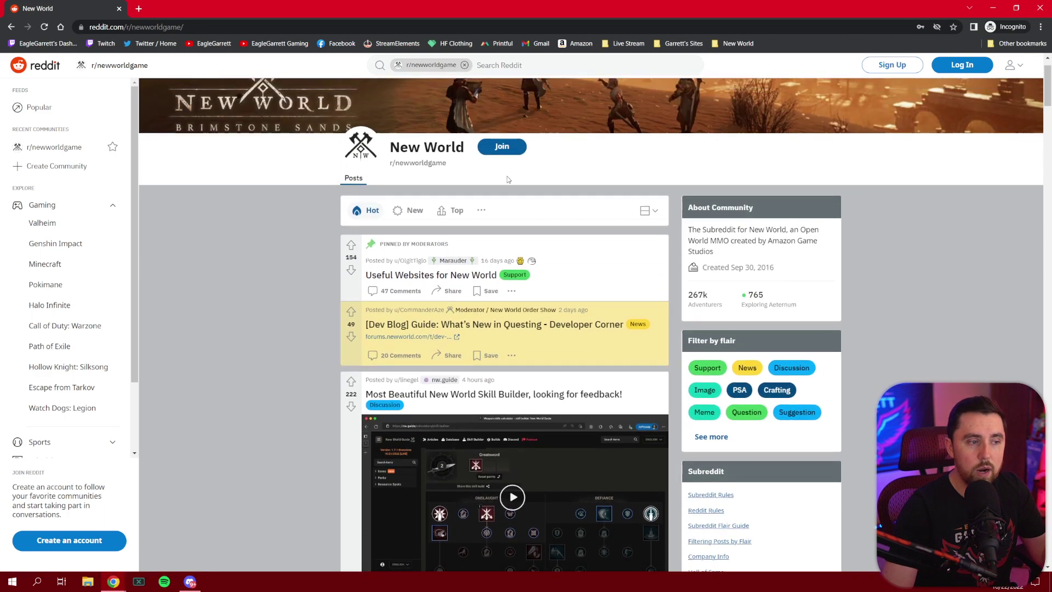
pyautogui.scroll(-12, 350, 294)
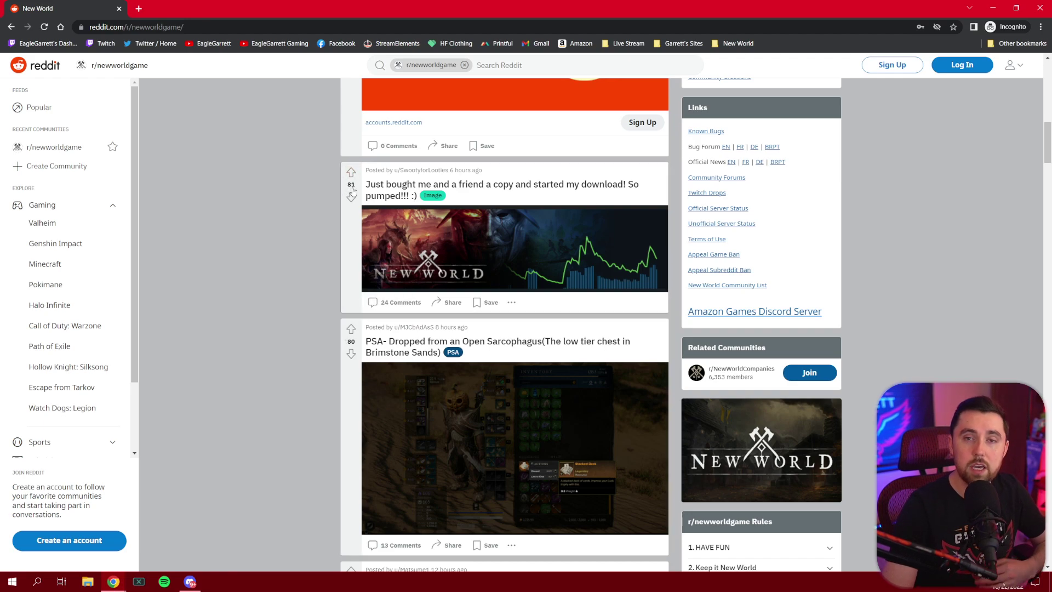
pyautogui.scroll(-1, 353, 193)
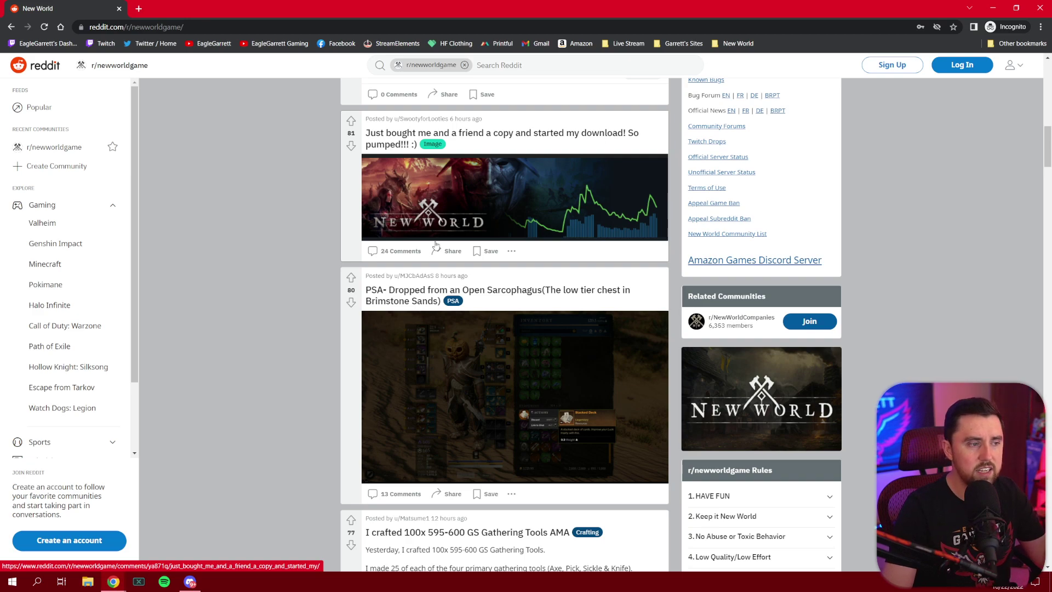
pyautogui.scroll(1, 310, 323)
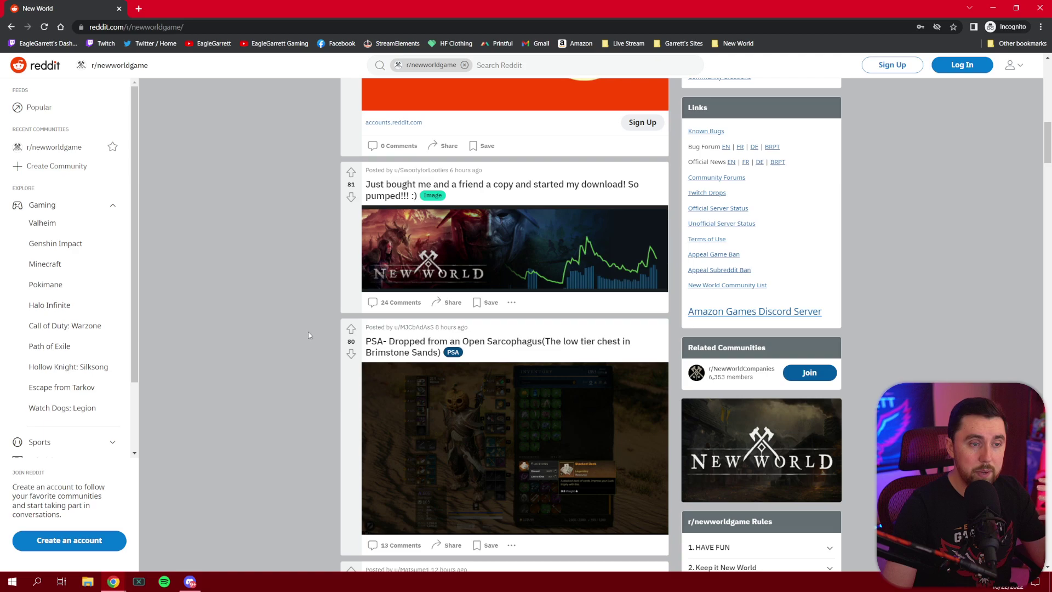
pyautogui.scroll(5, 309, 335)
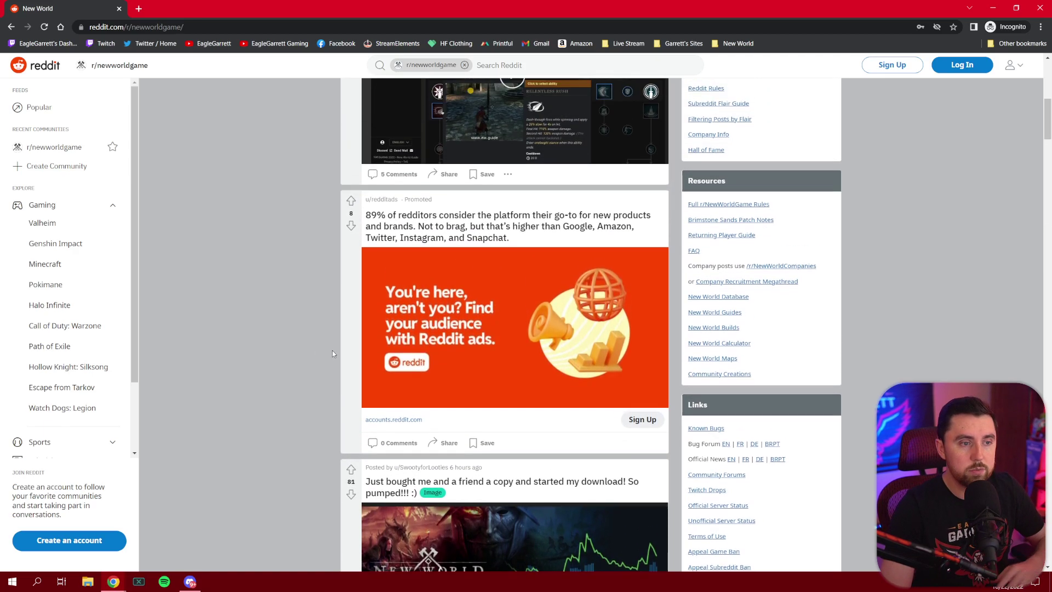
pyautogui.scroll(10, 332, 353)
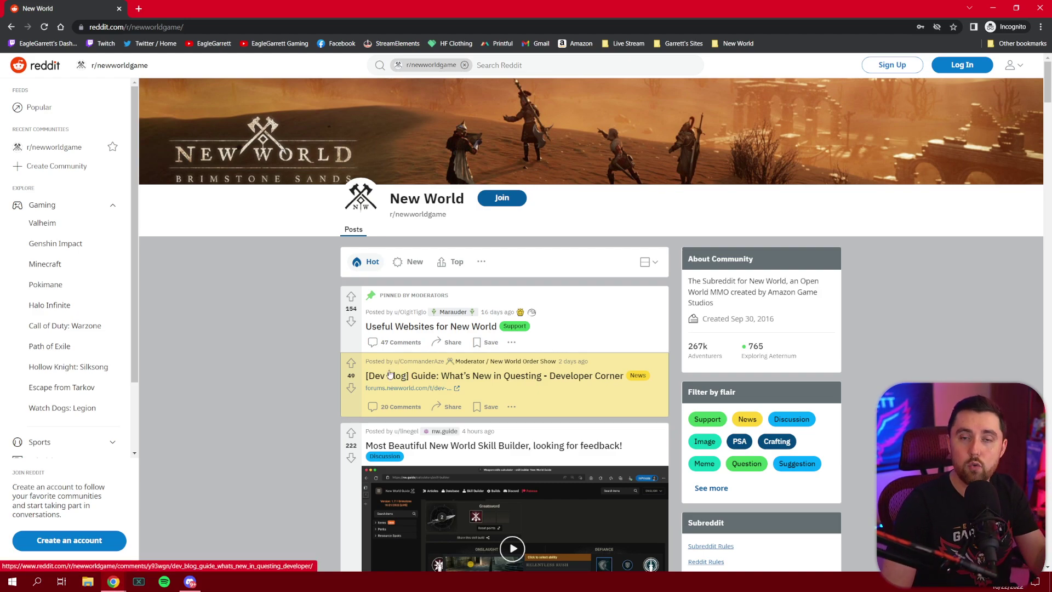
pyautogui.hotkey('alt', 'Tab')
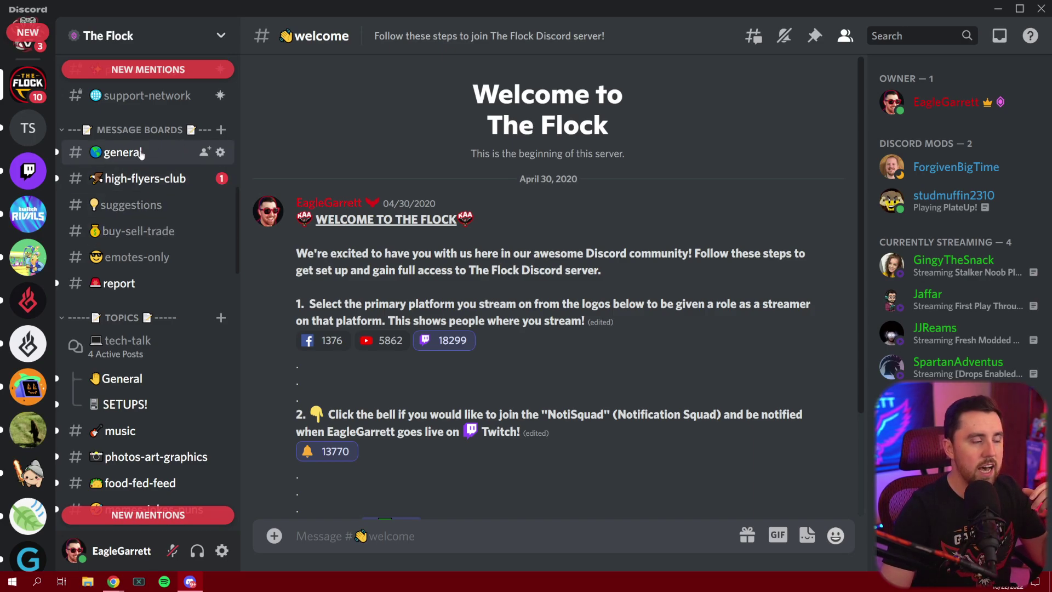
# Step: Open The Flock's #general and scroll to its newest messages and the Topics category
pyautogui.click(123, 152)
pyautogui.scroll(-10, 427, 253)
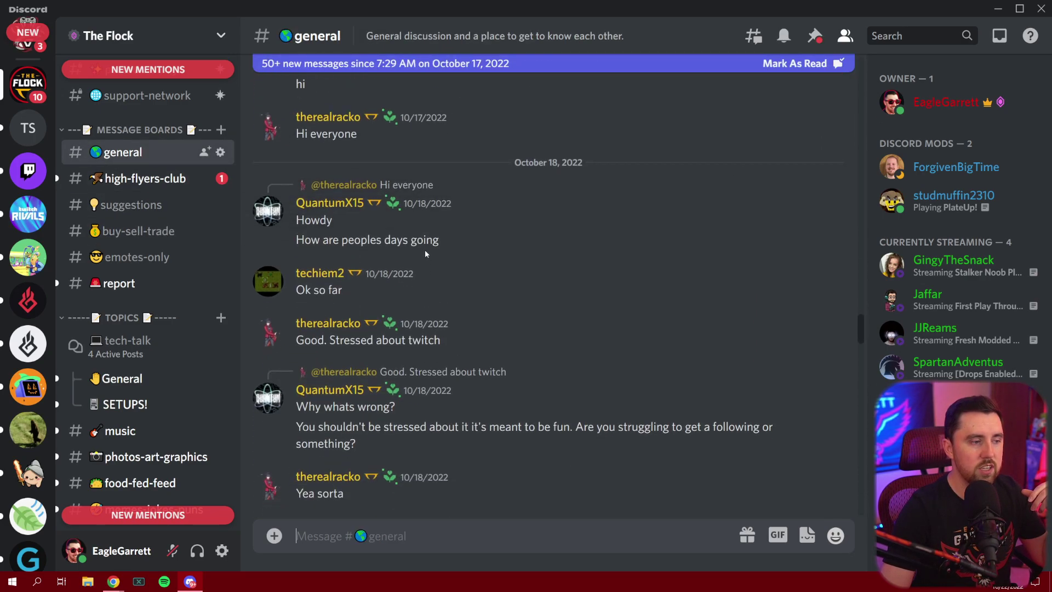
pyautogui.scroll(-15, 427, 253)
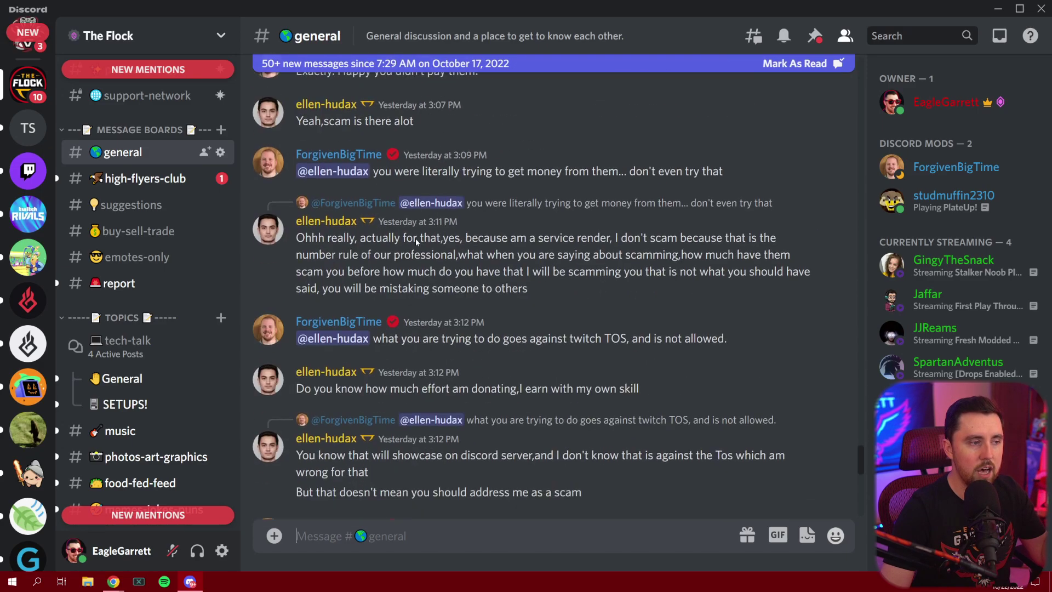
pyautogui.scroll(-5, 416, 241)
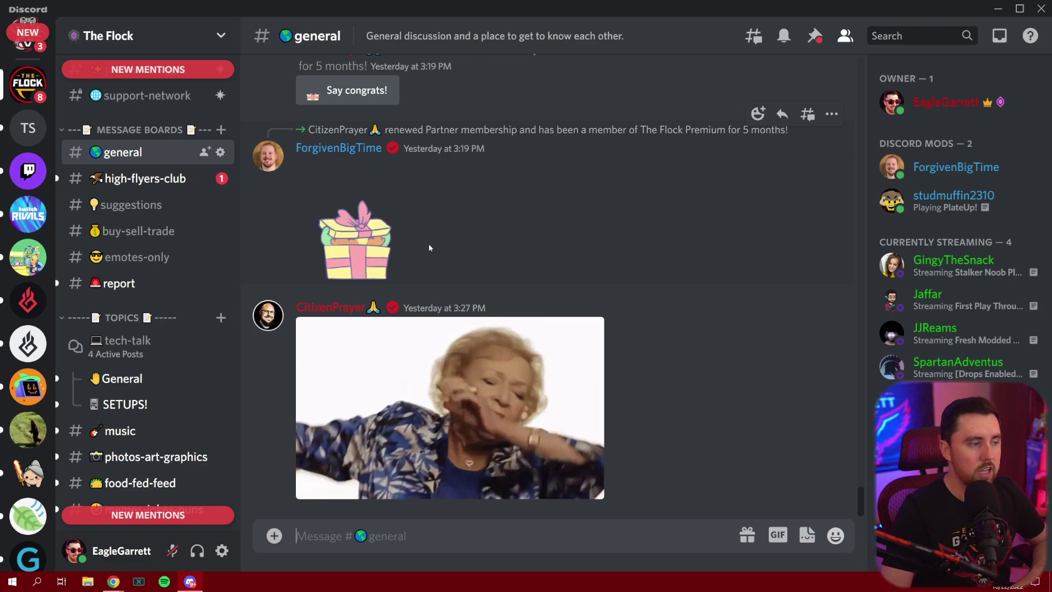
pyautogui.scroll(-2, 149, 219)
pyautogui.scroll(2, 149, 219)
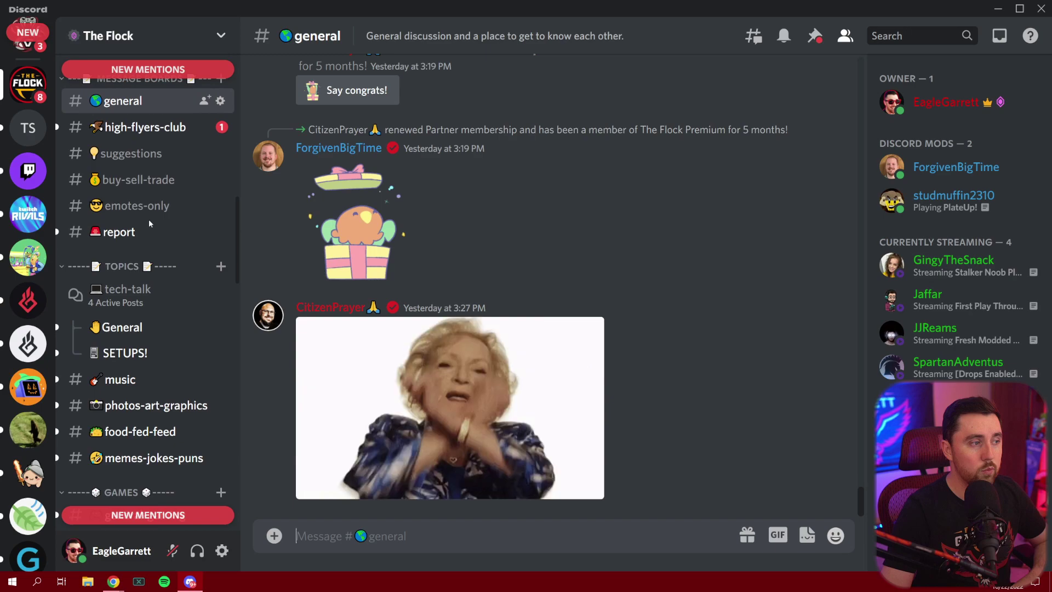
pyautogui.scroll(-4, 145, 225)
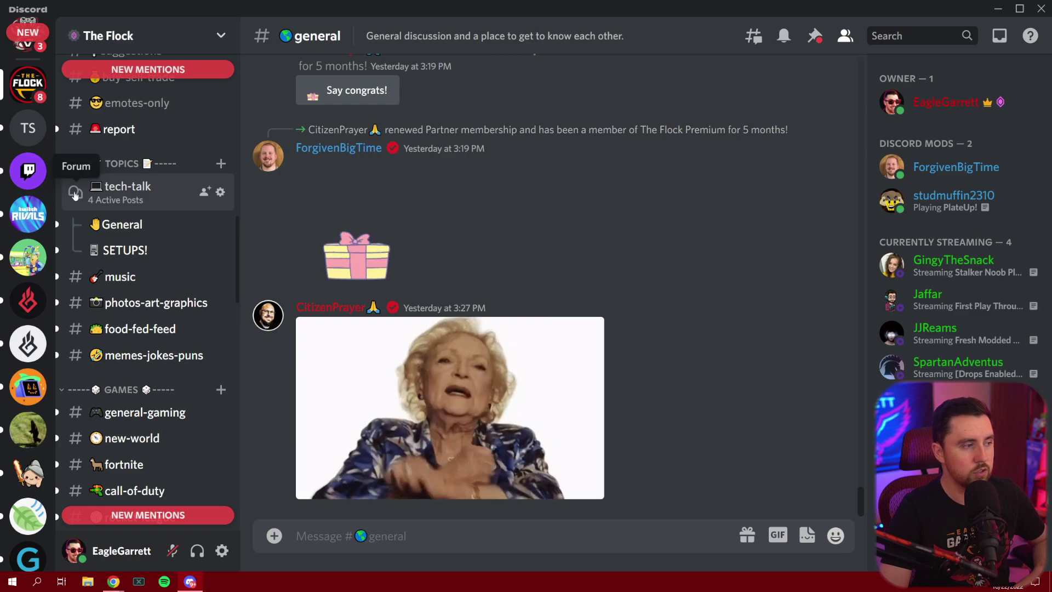
# Step: Open the tech-talk forum and scroll through posts like General and SETUPS!
pyautogui.click(113, 200)
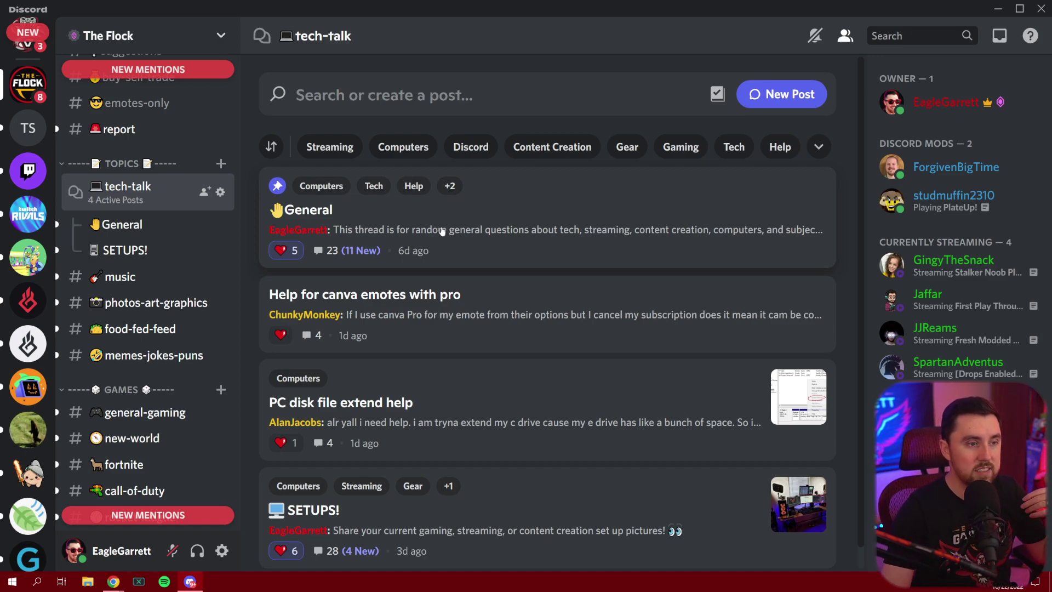
pyautogui.scroll(-1, 485, 194)
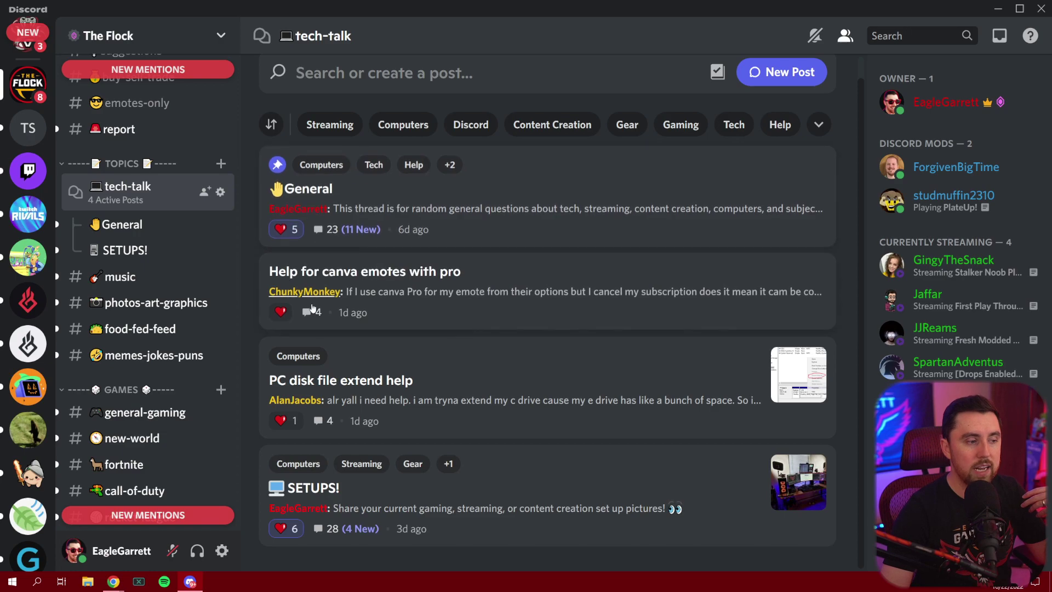
pyautogui.scroll(1, 395, 260)
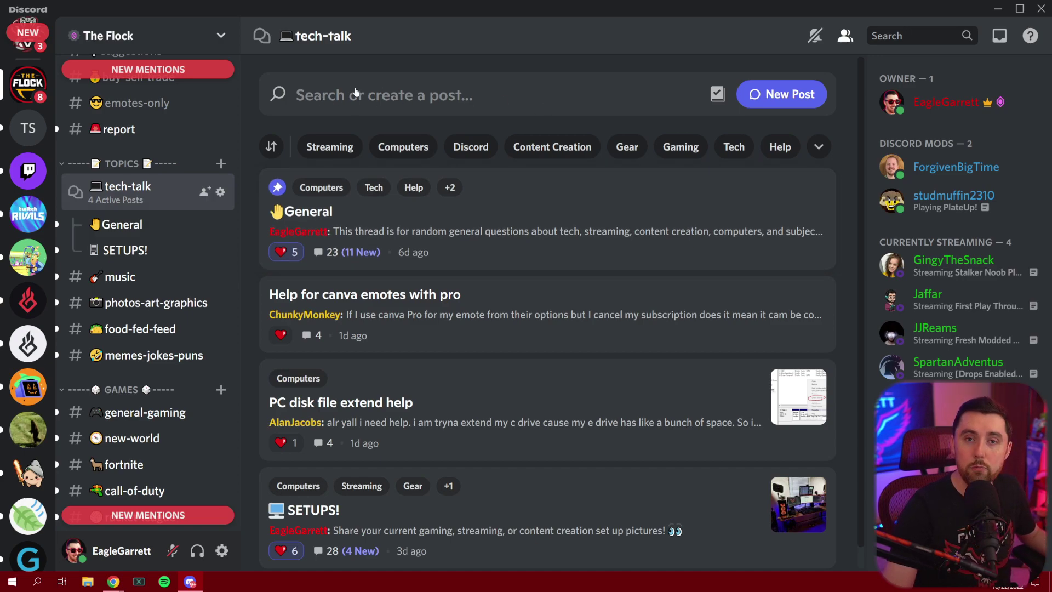
pyautogui.scroll(-1, 527, 479)
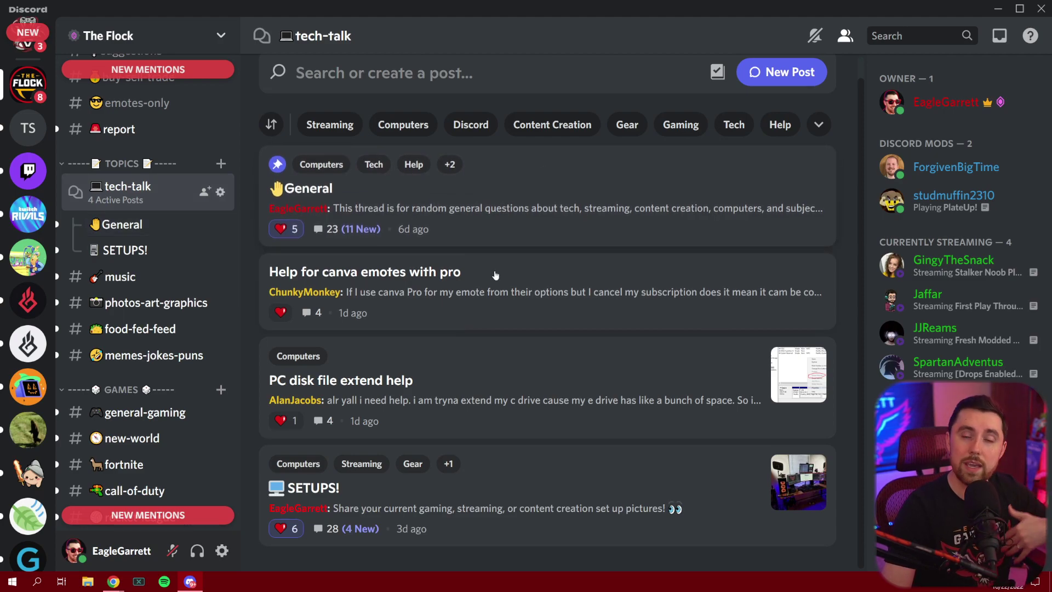
# Step: Open the pinned General post and toggle its heart reaction off and back on
pyautogui.click(483, 227)
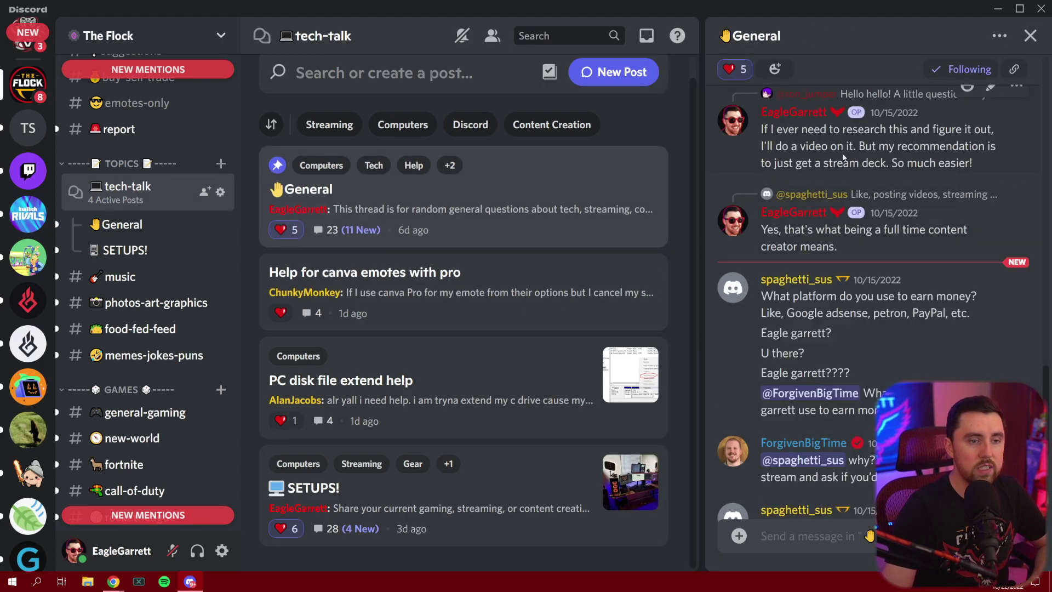
pyautogui.scroll(3, 861, 126)
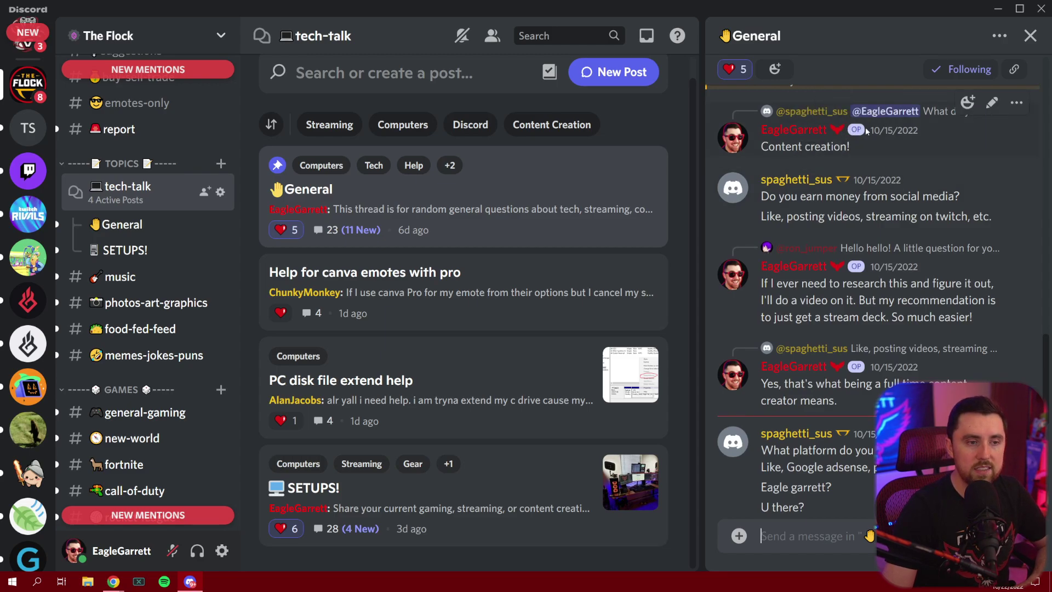
pyautogui.scroll(-10, 837, 141)
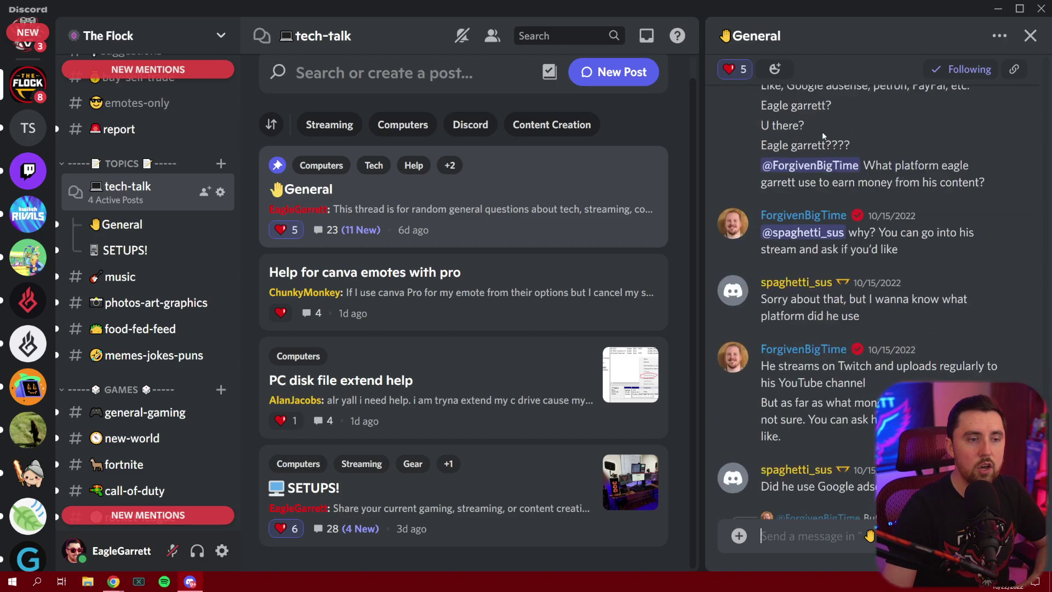
pyautogui.scroll(15, 815, 128)
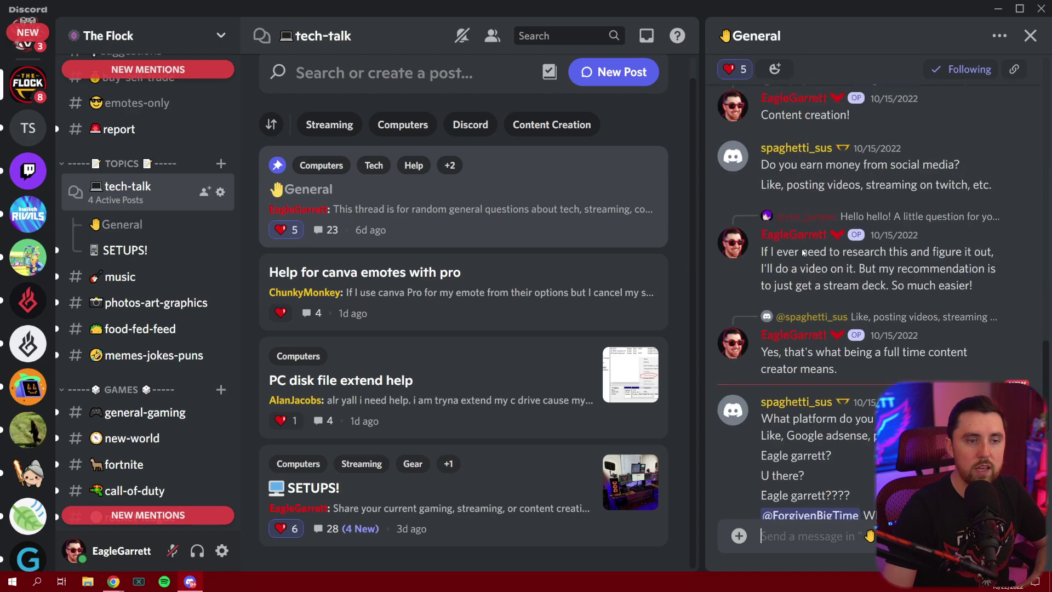
pyautogui.scroll(4, 802, 249)
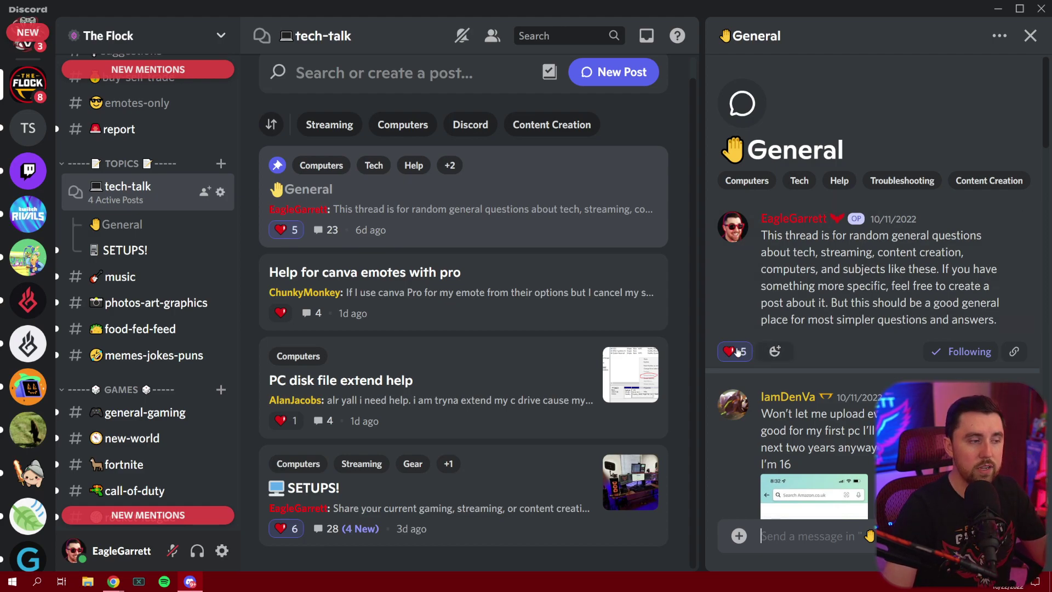
pyautogui.click(281, 234)
pyautogui.click(282, 235)
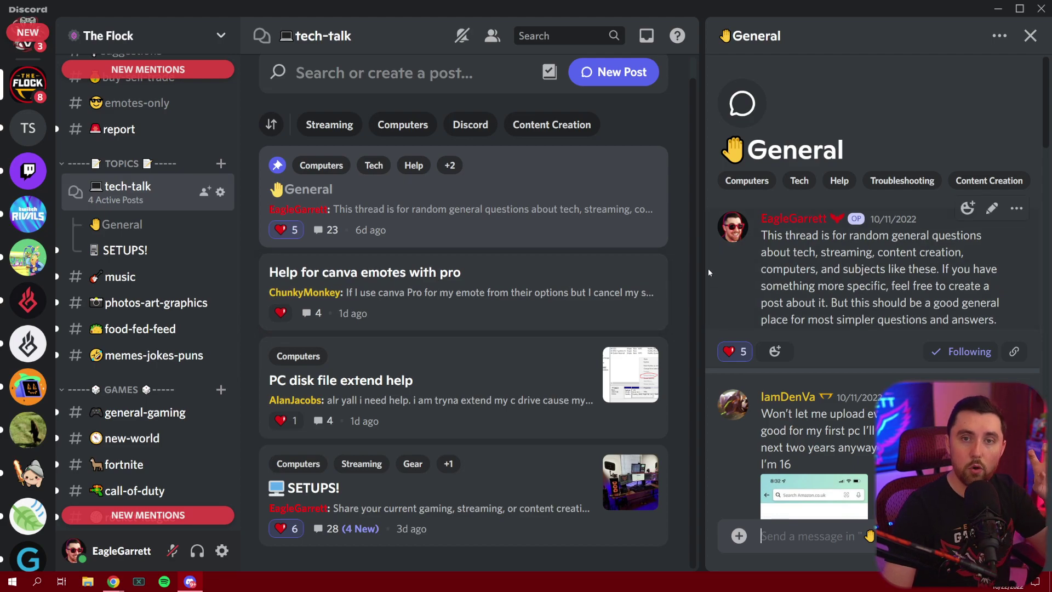
# Step: Read through the General thread's replies and close the thread panel
pyautogui.scroll(-6, 812, 225)
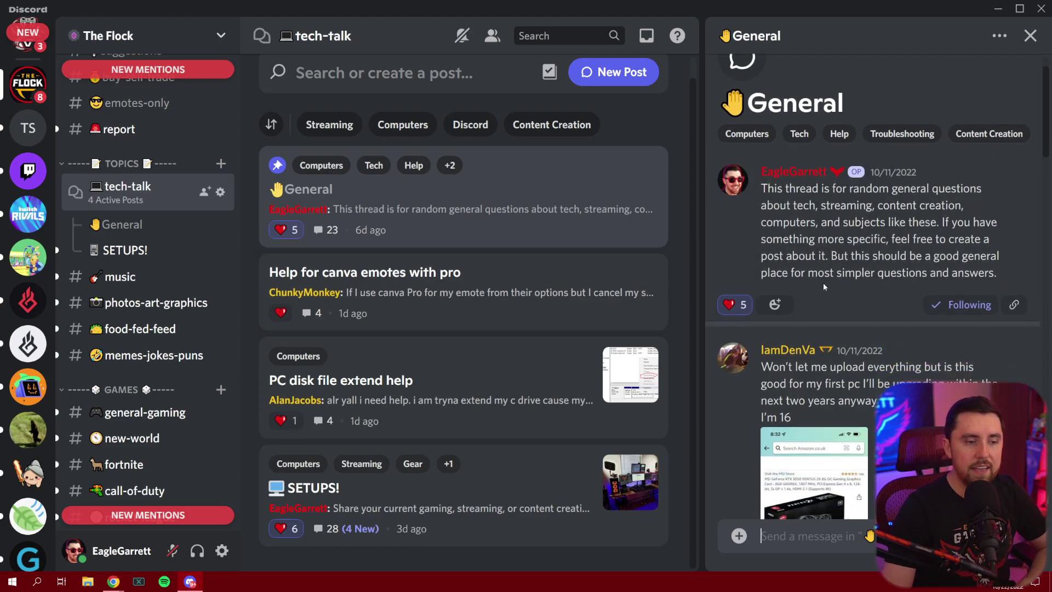
pyautogui.scroll(-10, 811, 224)
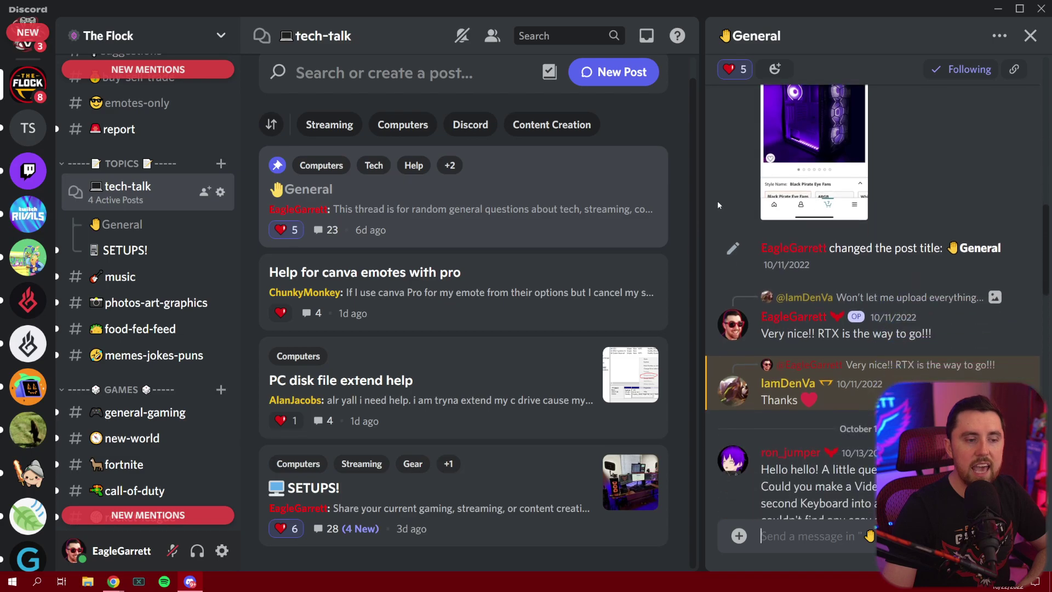
pyautogui.scroll(-10, 811, 224)
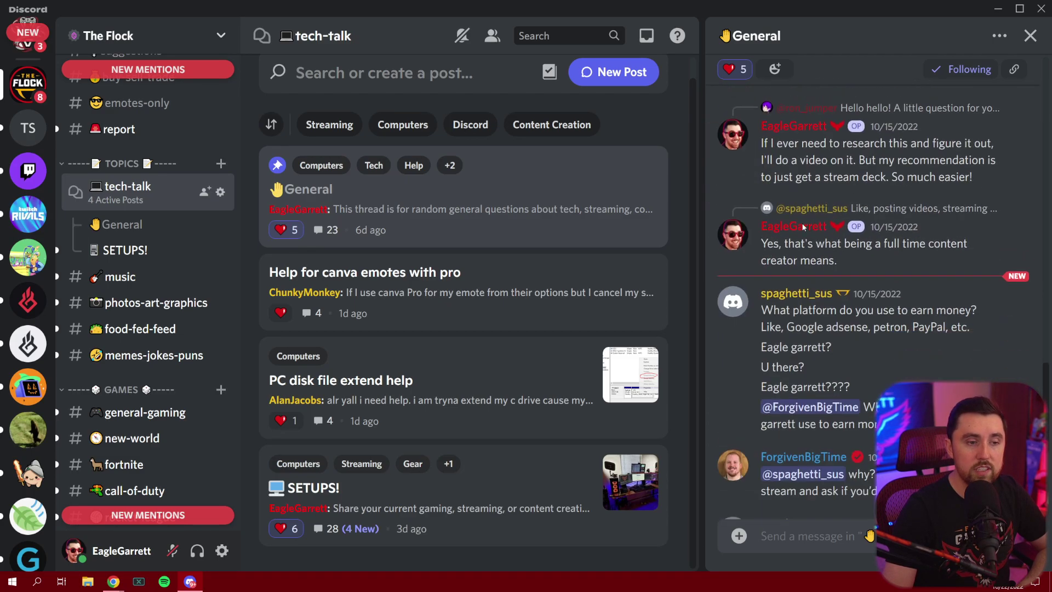
pyautogui.scroll(20, 800, 224)
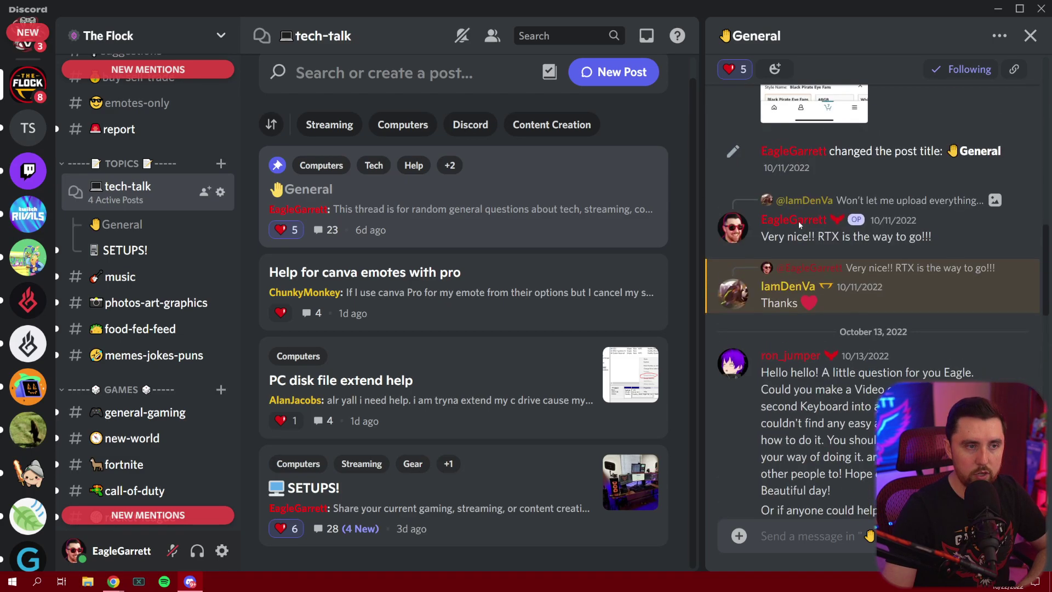
pyautogui.click(1030, 36)
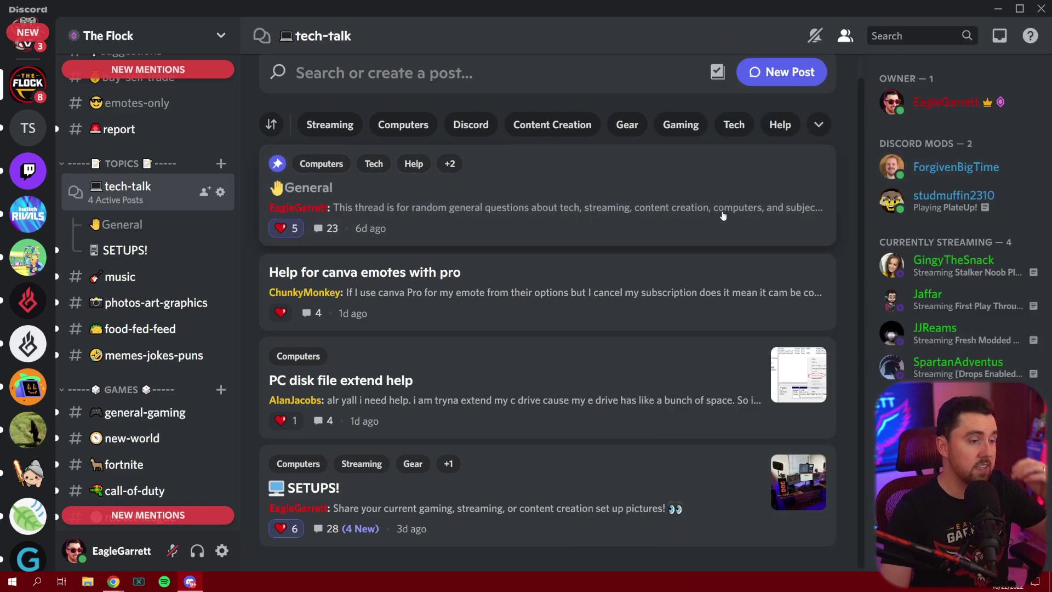
# Step: Glance at the PC disk file extend help and canva emotes posts, then switch to Test Server
pyautogui.click(436, 364)
pyautogui.click(491, 301)
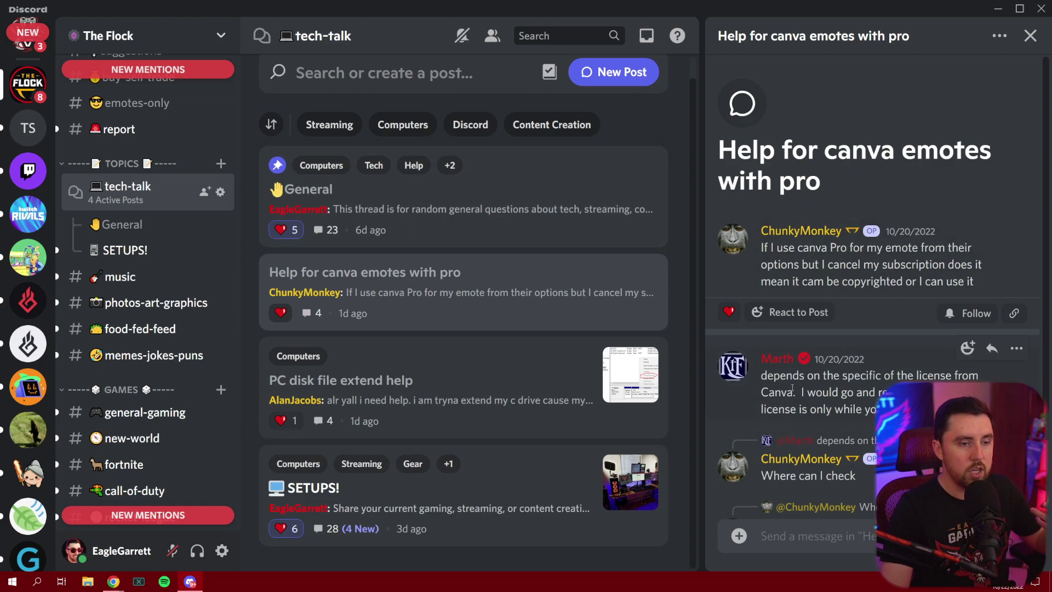
pyautogui.click(1030, 35)
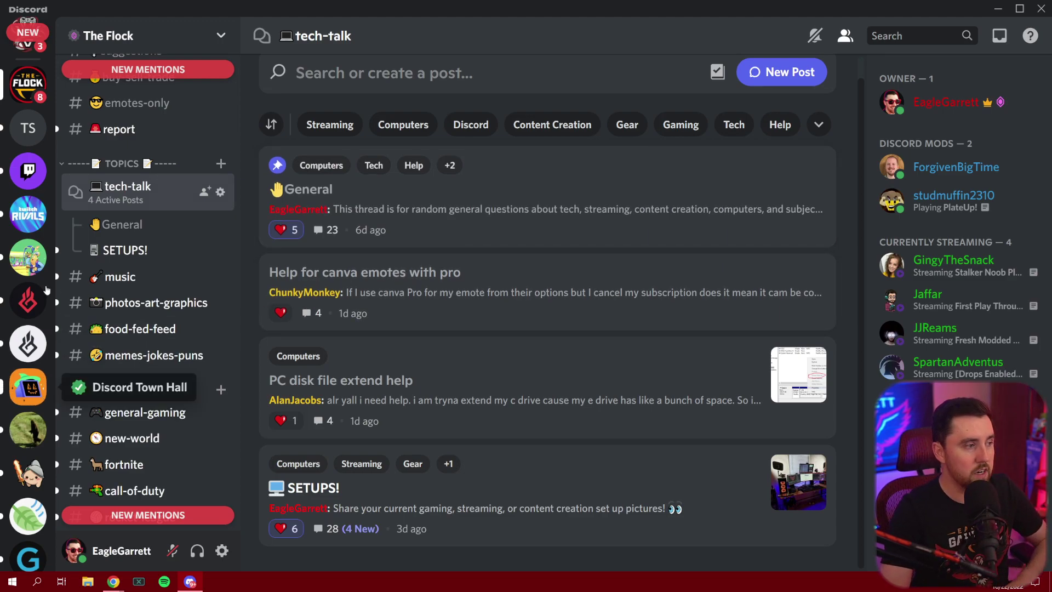
pyautogui.click(29, 129)
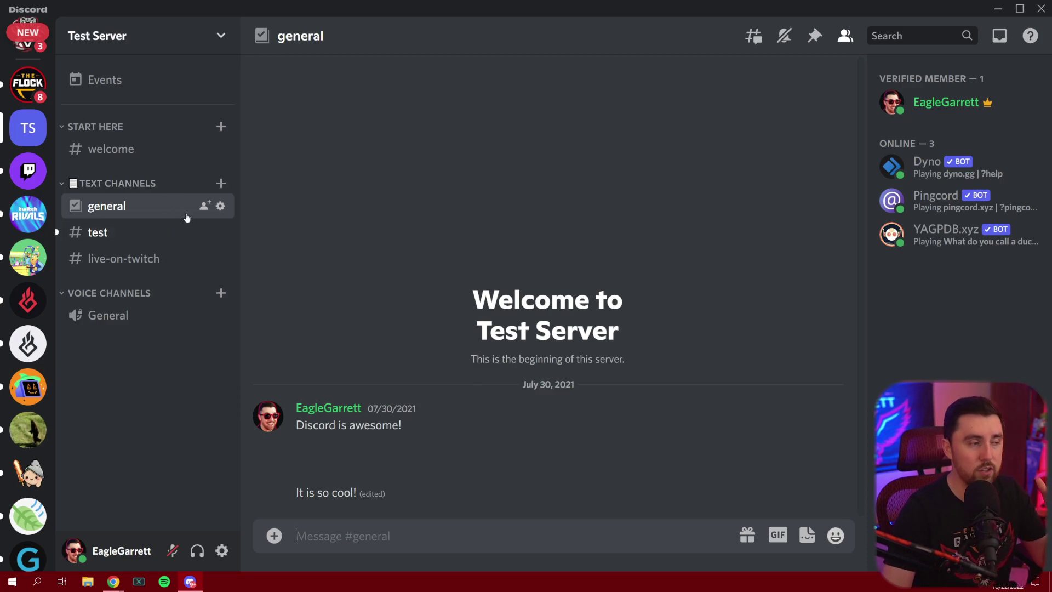
# Step: Create a Forum-type channel named basic-forum under Text Channels
pyautogui.click(222, 185)
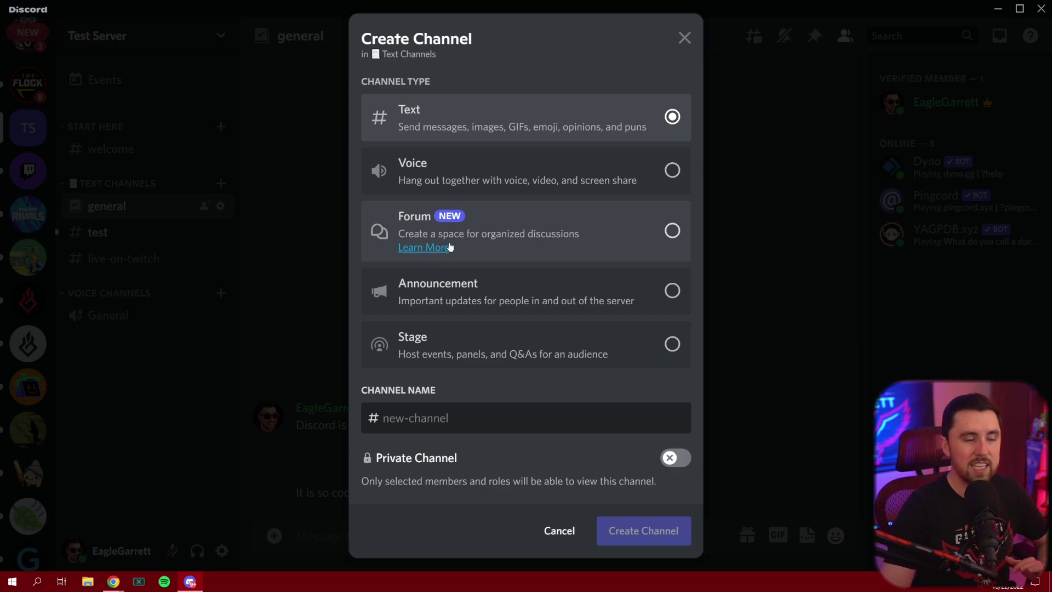
pyautogui.click(672, 230)
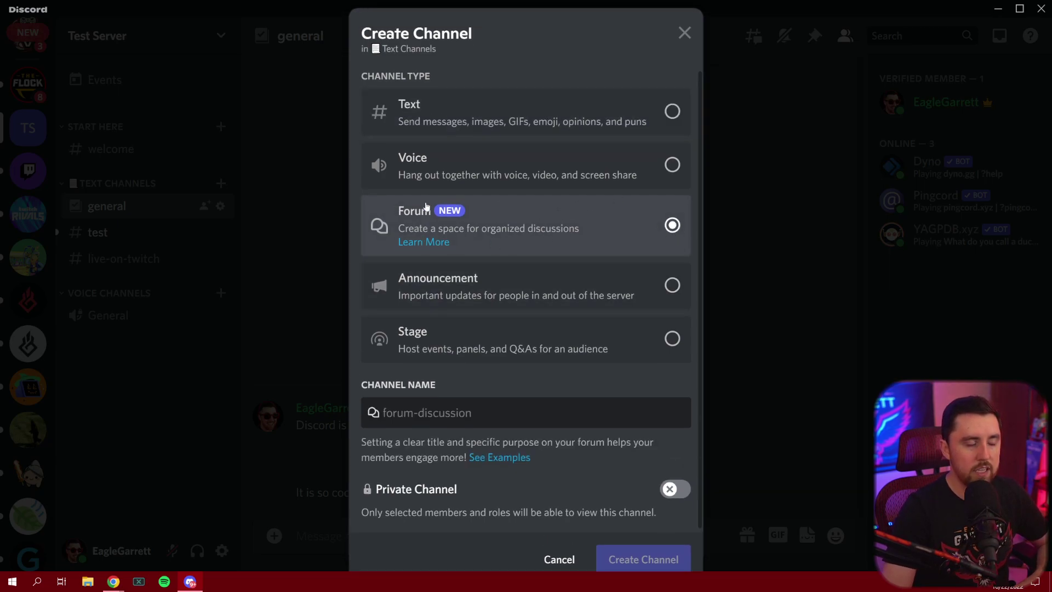
pyautogui.scroll(-1, 450, 329)
pyautogui.click(434, 412)
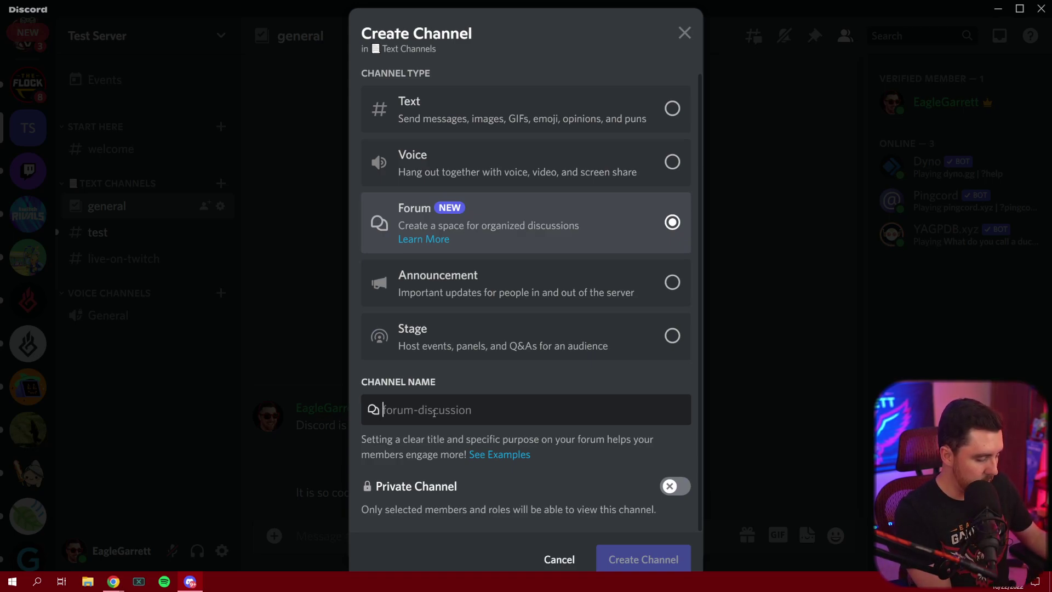
pyautogui.write('basic-forum')
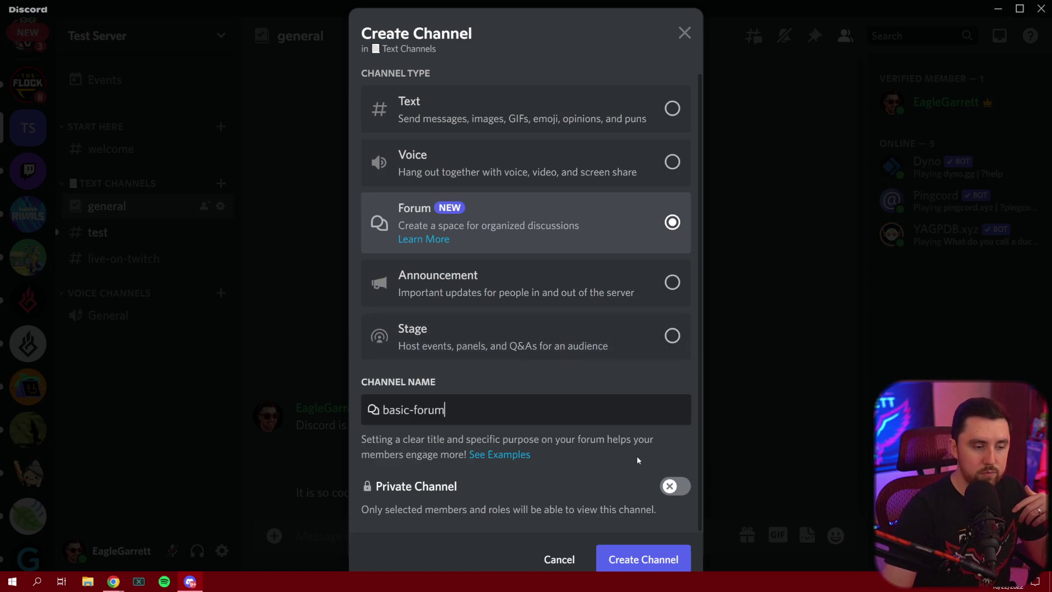
pyautogui.click(636, 560)
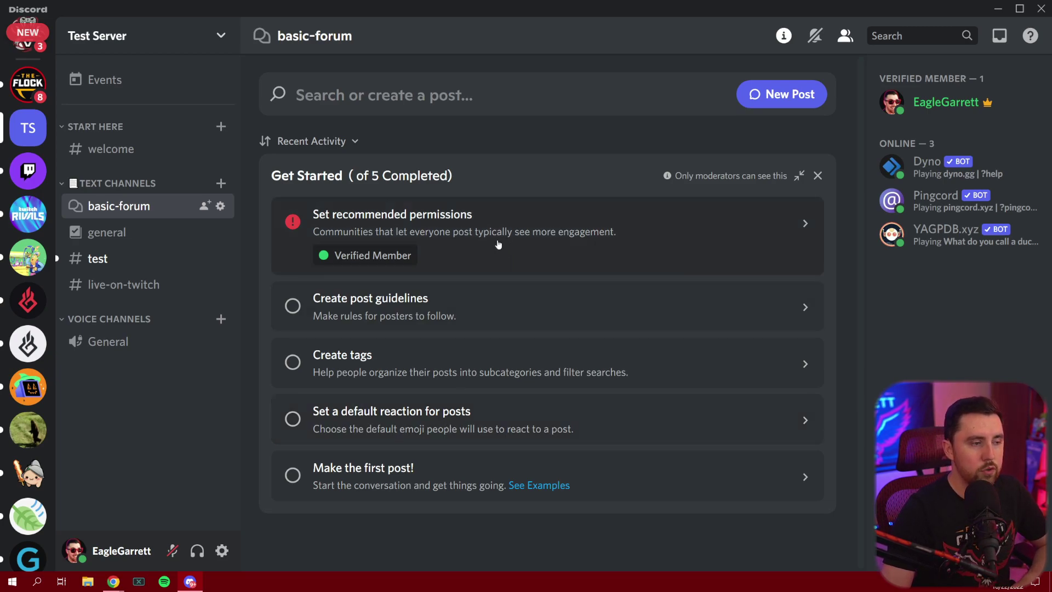
pyautogui.click(592, 235)
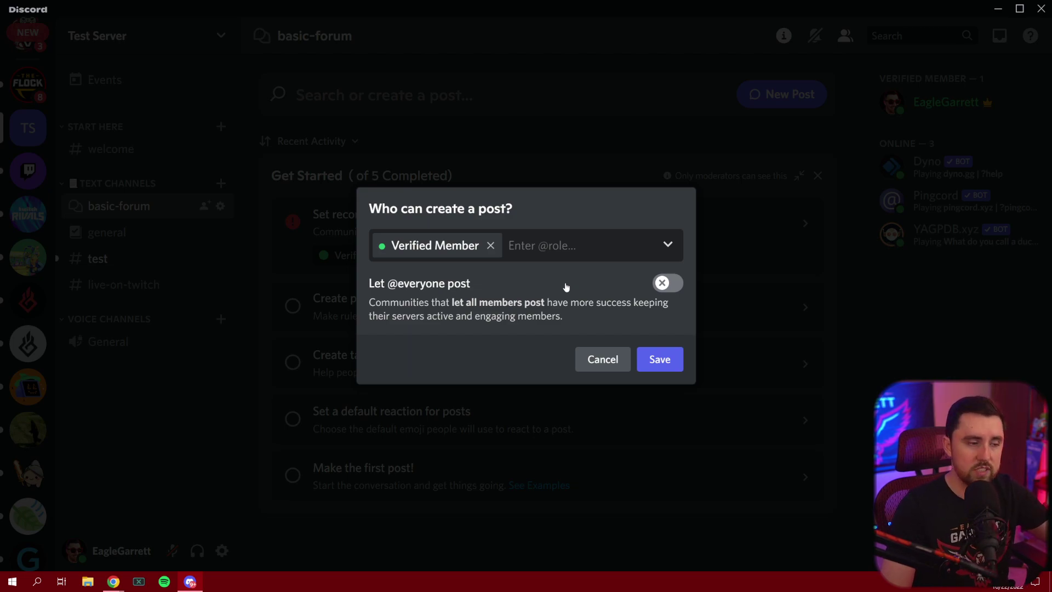
pyautogui.click(660, 366)
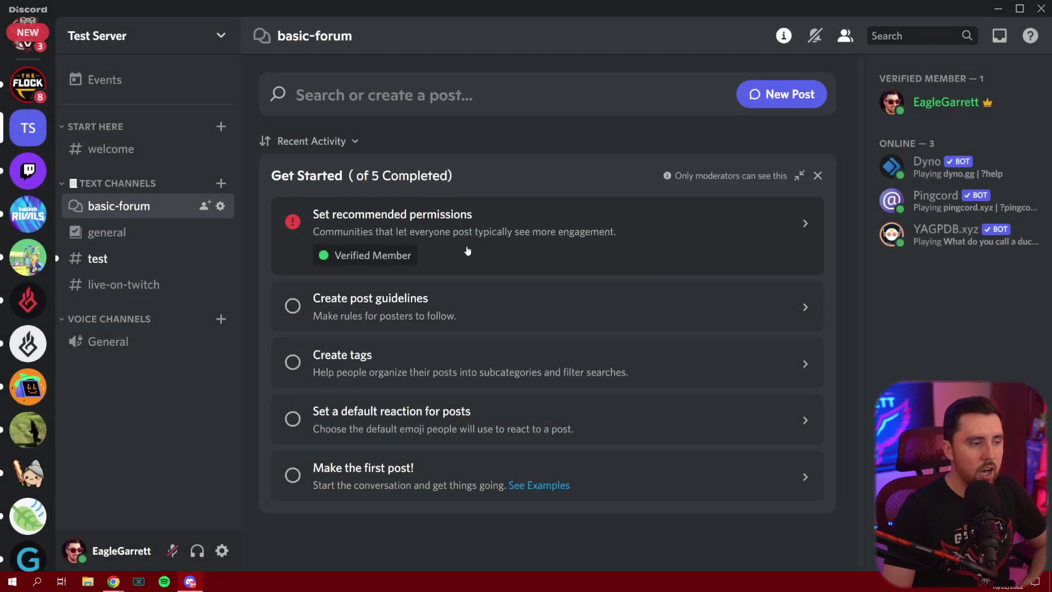
pyautogui.click(392, 307)
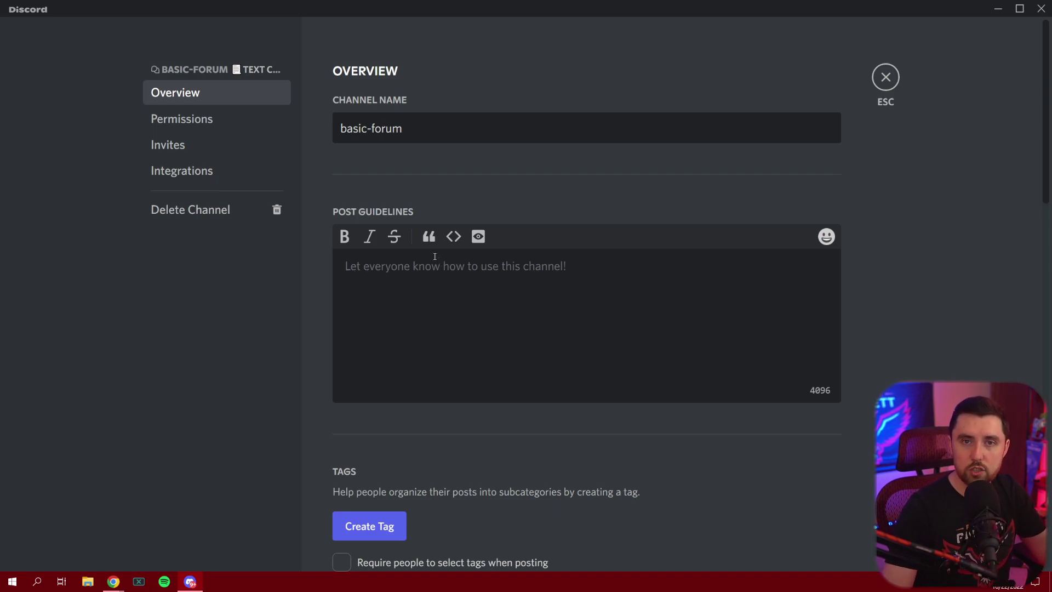
pyautogui.press('Escape')
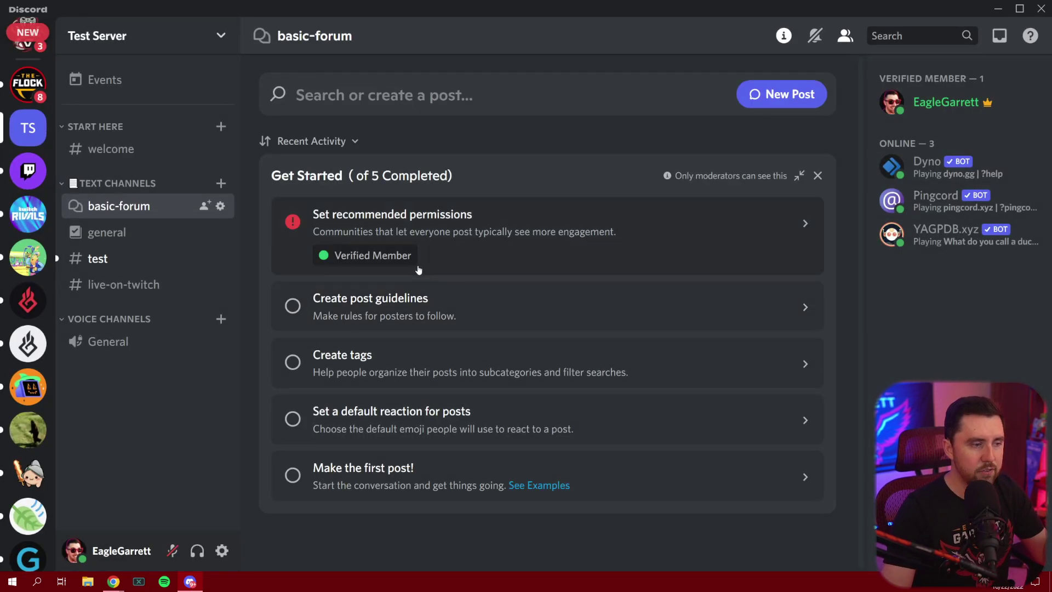
pyautogui.click(369, 361)
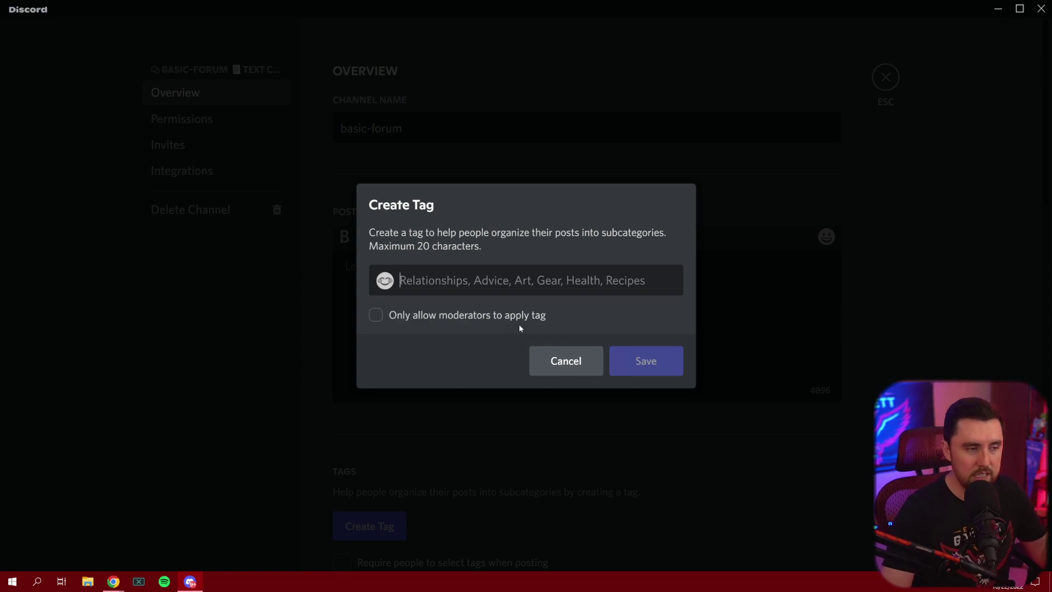
pyautogui.click(560, 364)
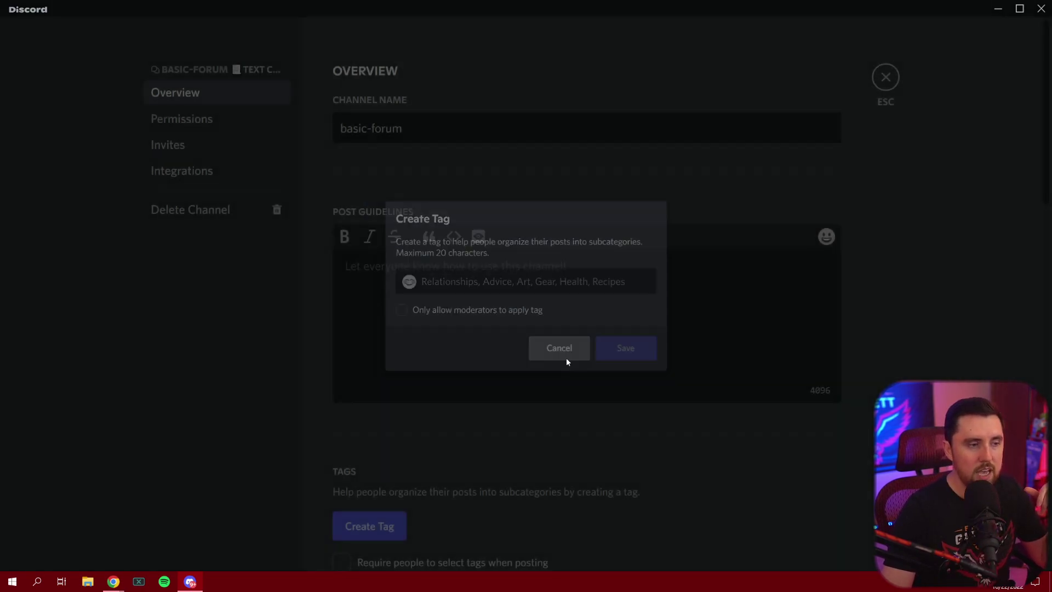
pyautogui.click(883, 82)
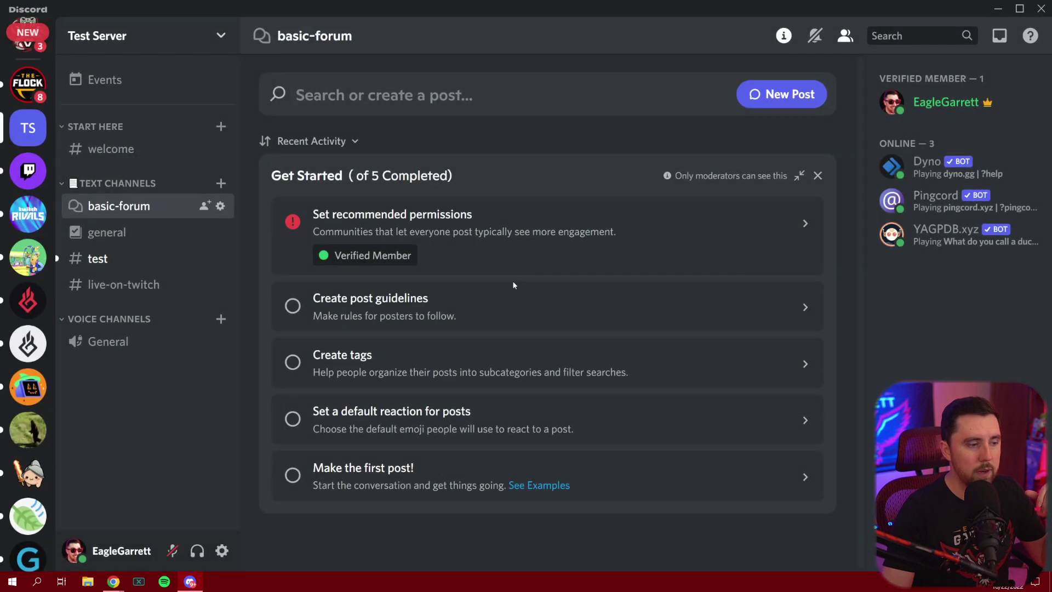
# Step: Set the thumbs-up emoji as basic-forum's default post reaction and save it
pyautogui.click(407, 421)
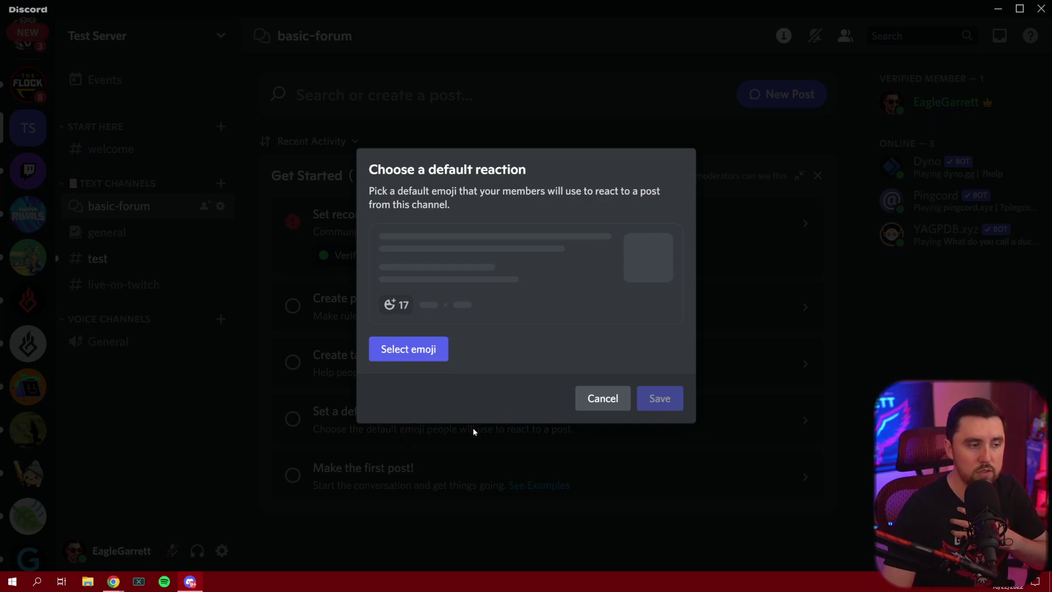
pyautogui.click(411, 349)
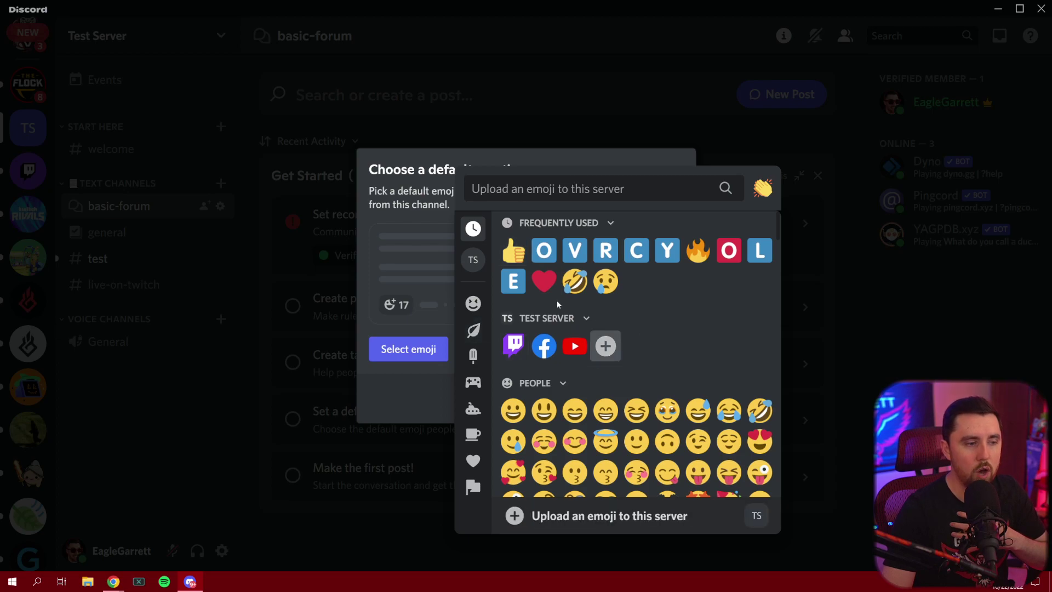
pyautogui.click(514, 251)
pyautogui.click(660, 398)
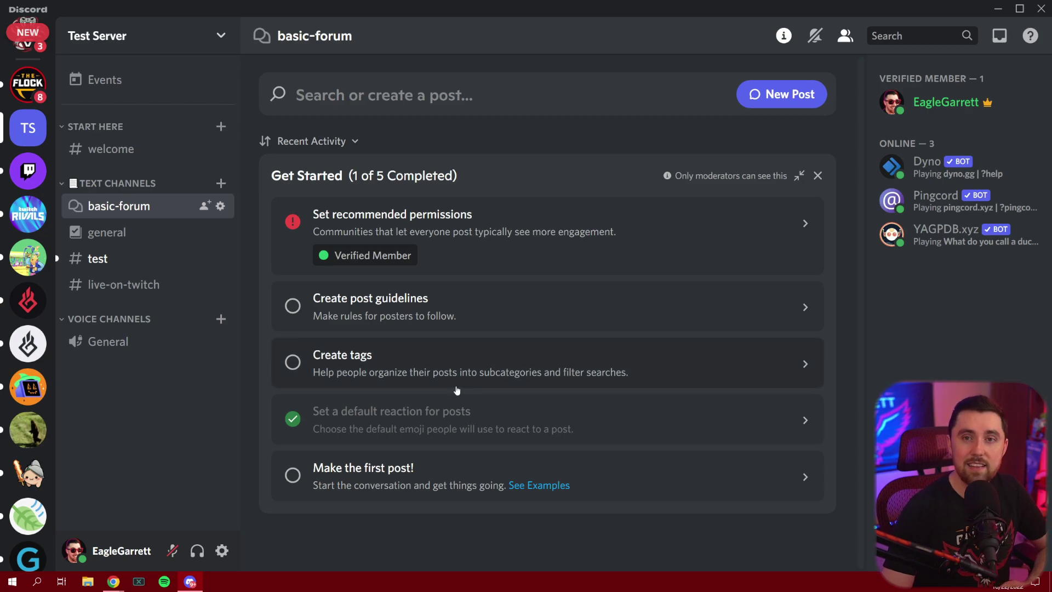
# Step: Open the first-post composer, then switch to The Flock's tech-talk forum
pyautogui.click(371, 477)
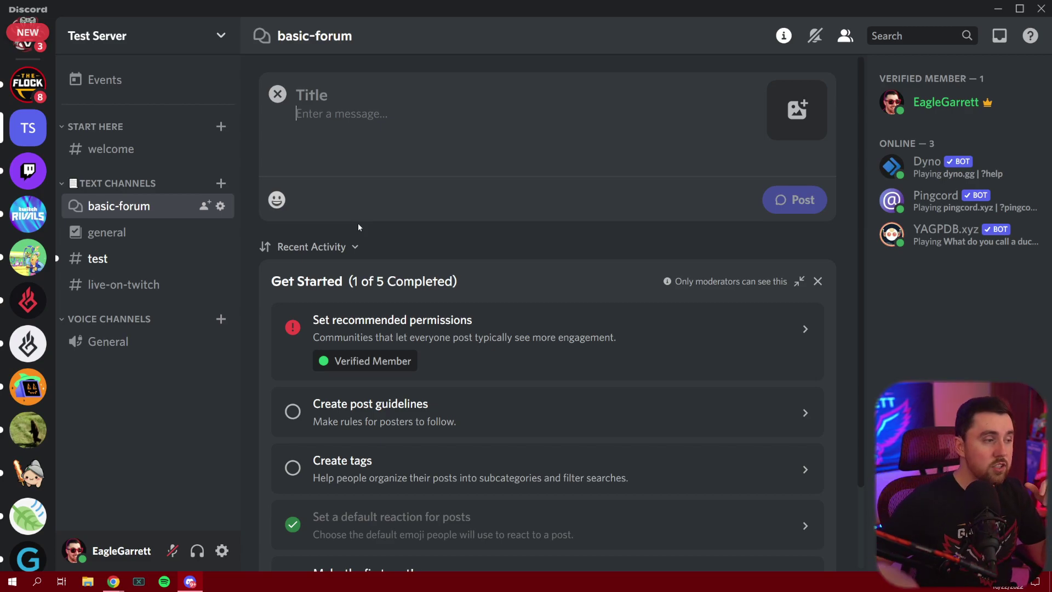
pyautogui.click(27, 84)
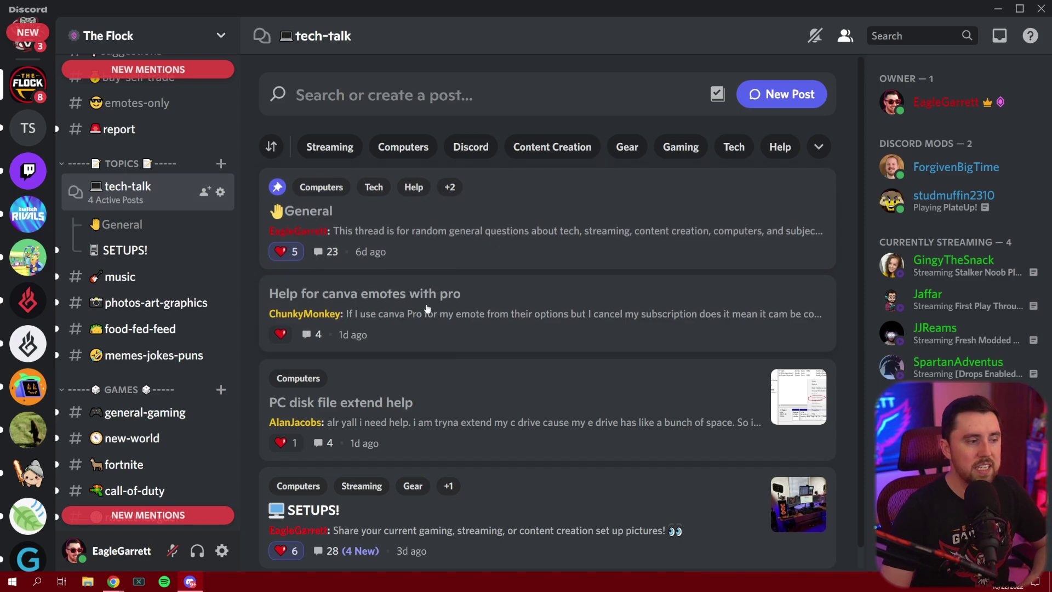
pyautogui.scroll(-1, 446, 334)
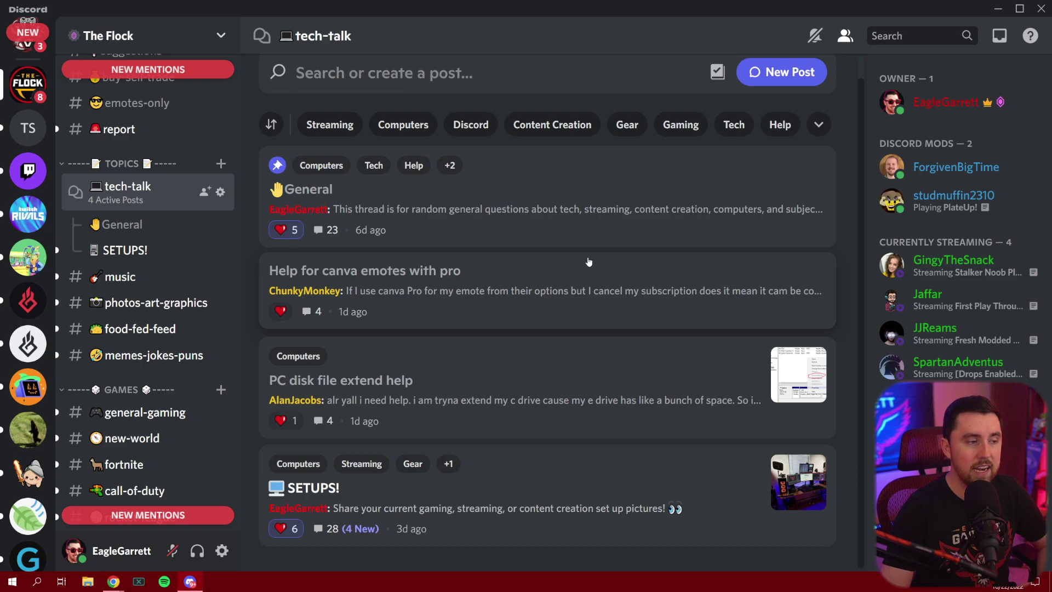
pyautogui.scroll(1, 585, 295)
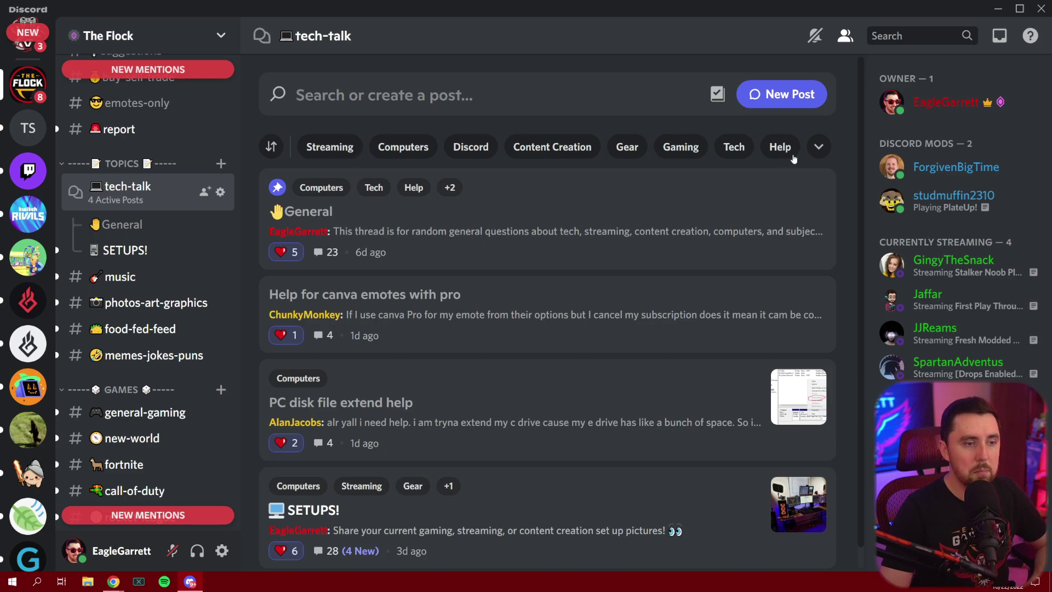
pyautogui.click(331, 147)
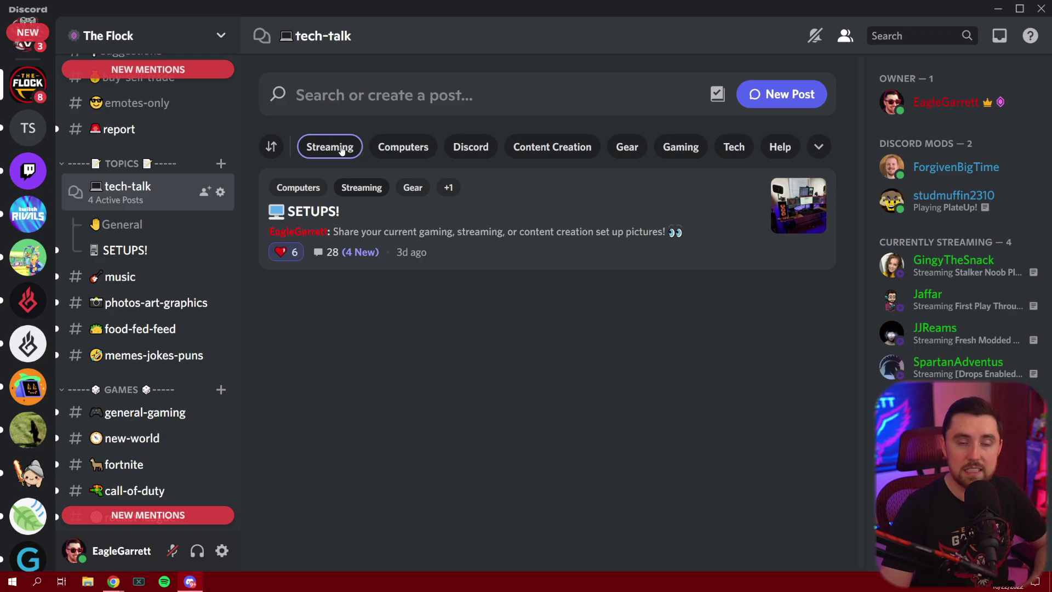
pyautogui.click(353, 149)
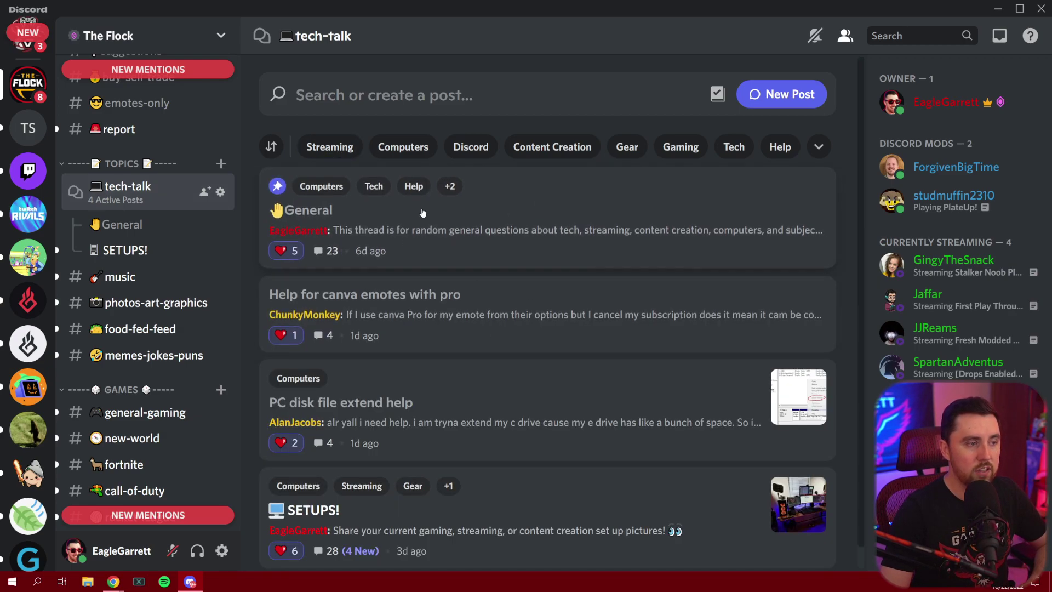
pyautogui.click(410, 147)
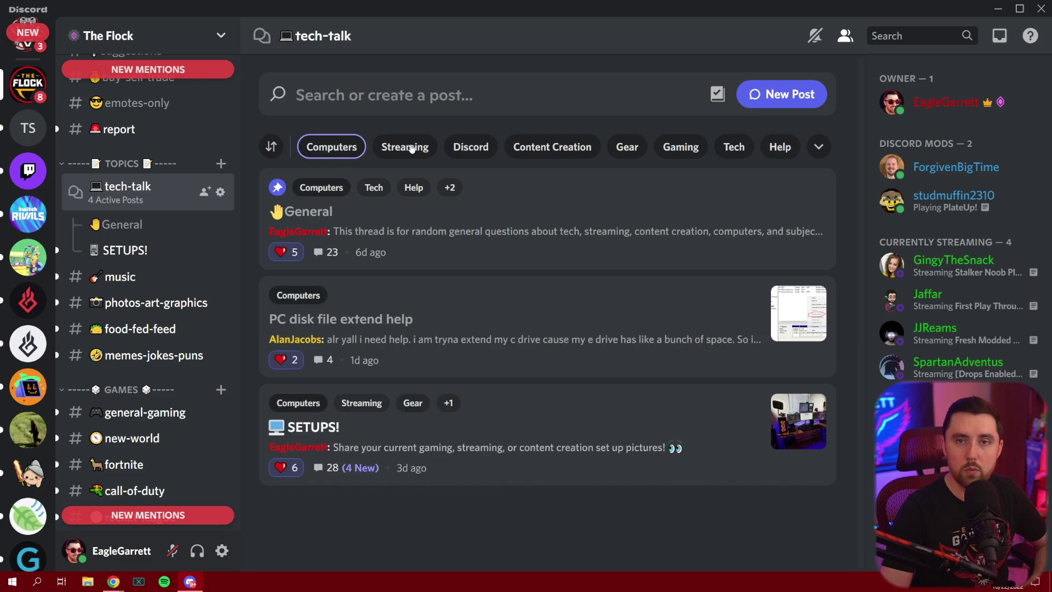
pyautogui.click(410, 146)
pyautogui.click(403, 147)
pyautogui.click(341, 148)
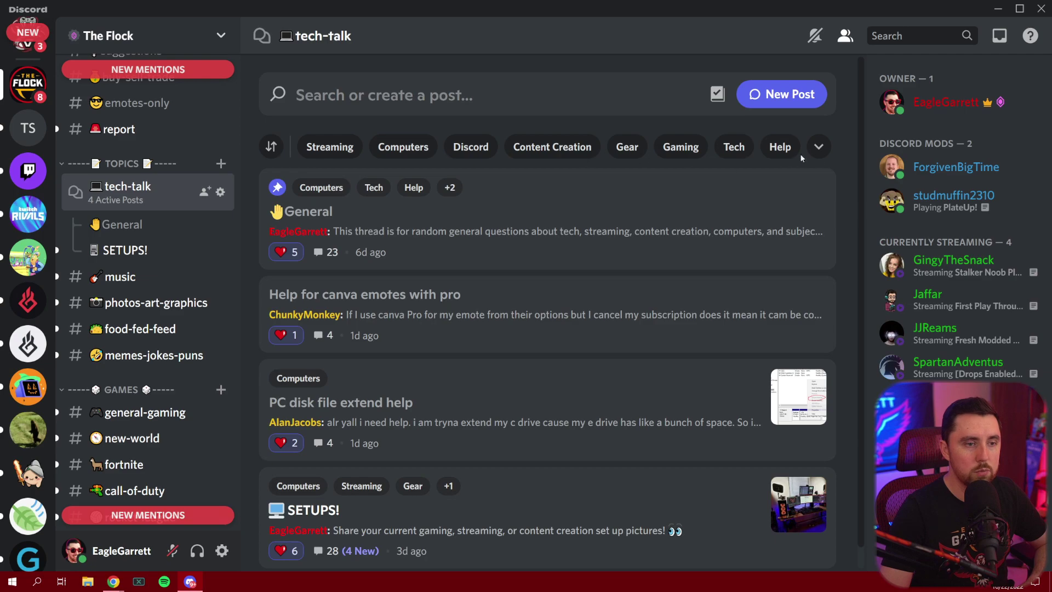
pyautogui.click(818, 147)
pyautogui.scroll(-2, 812, 286)
pyautogui.scroll(-1, 812, 283)
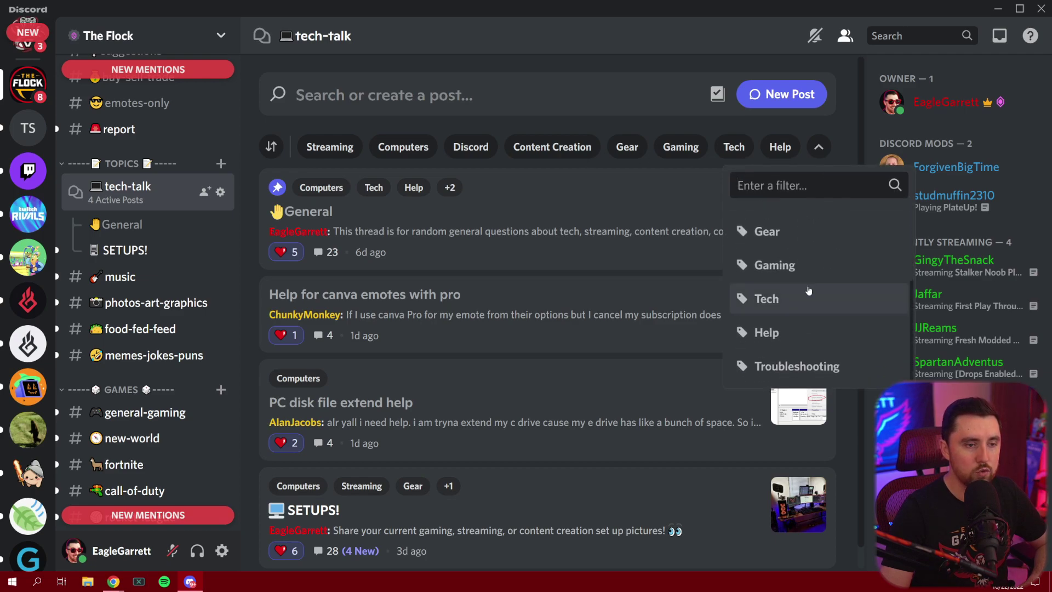
pyautogui.scroll(3, 803, 284)
pyautogui.click(838, 126)
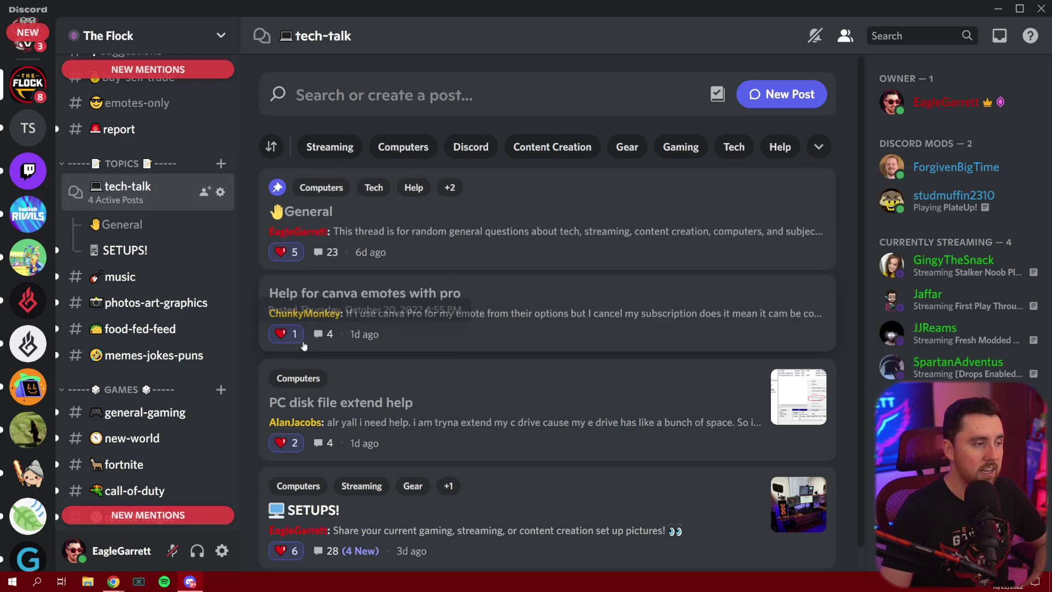
pyautogui.scroll(-4, 179, 298)
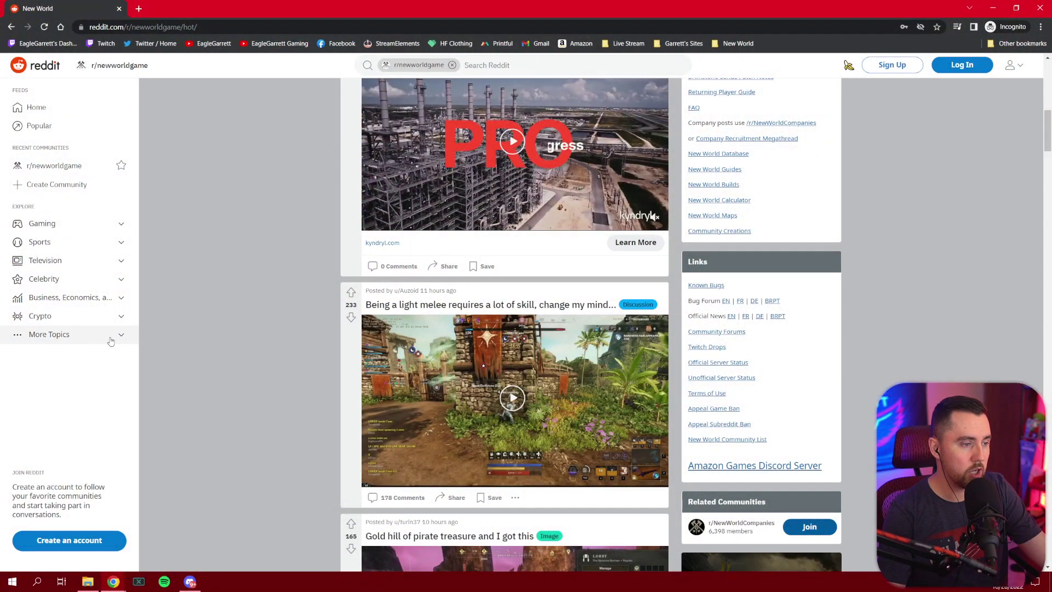
# Step: Browse the New World subreddit and compare its New, Top and Hot post sorts
pyautogui.scroll(-1, 384, 351)
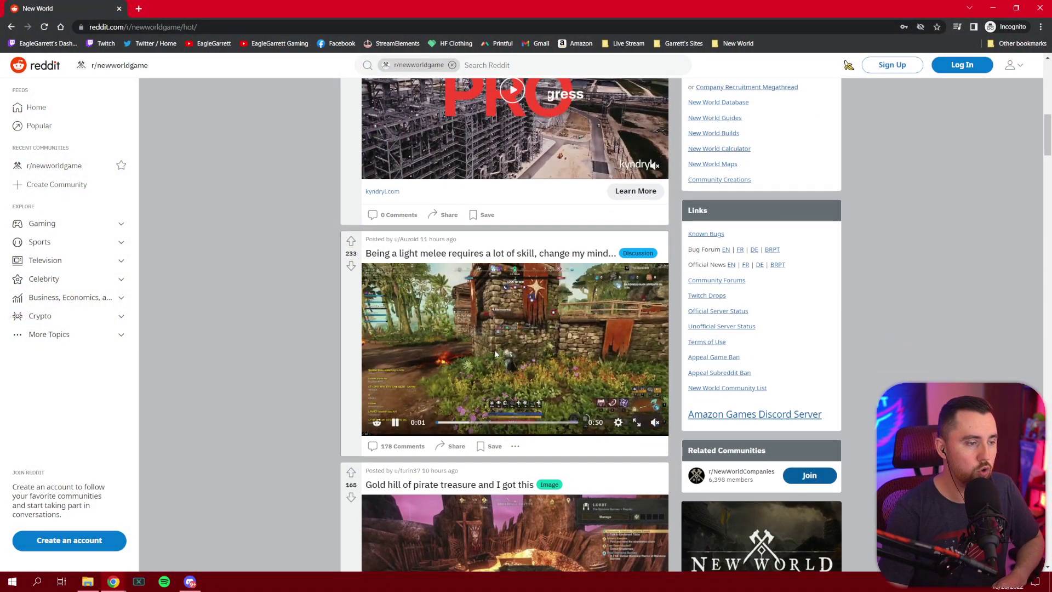
pyautogui.scroll(-1, 351, 274)
pyautogui.scroll(1, 345, 260)
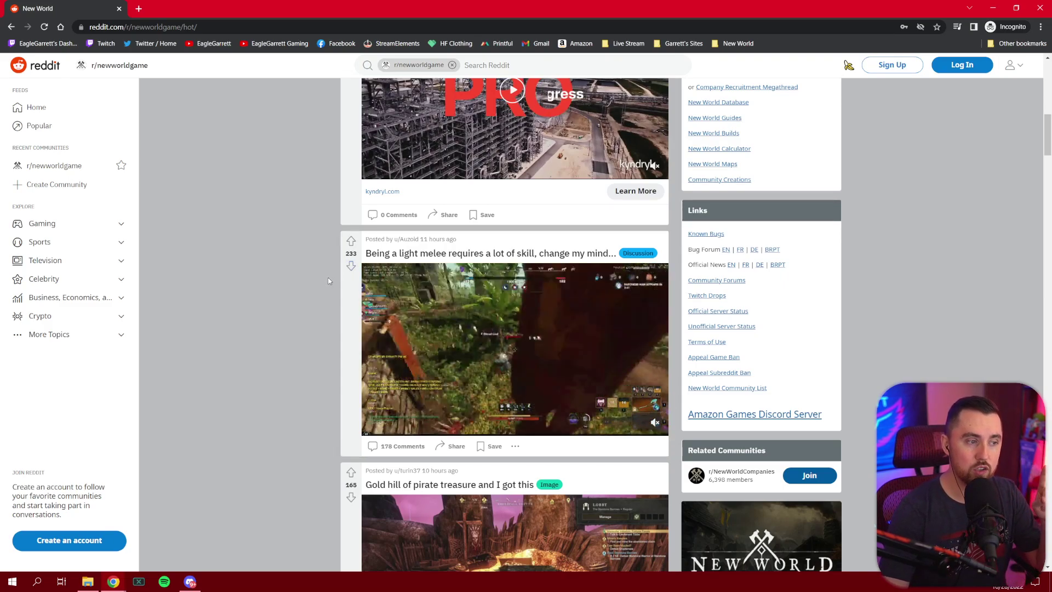
pyautogui.scroll(9, 291, 331)
pyautogui.scroll(3, 291, 331)
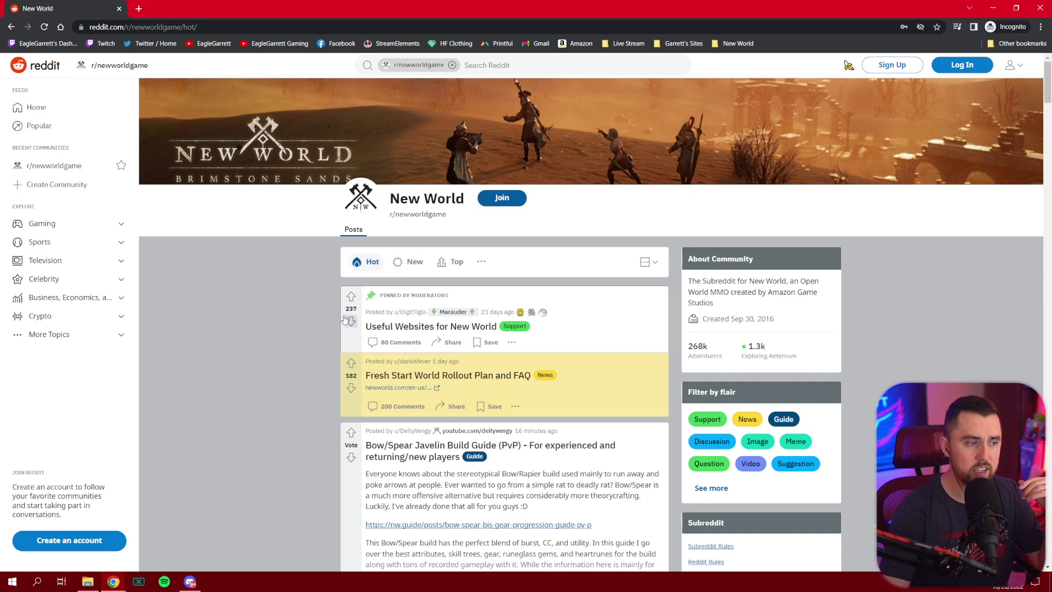
pyautogui.click(411, 265)
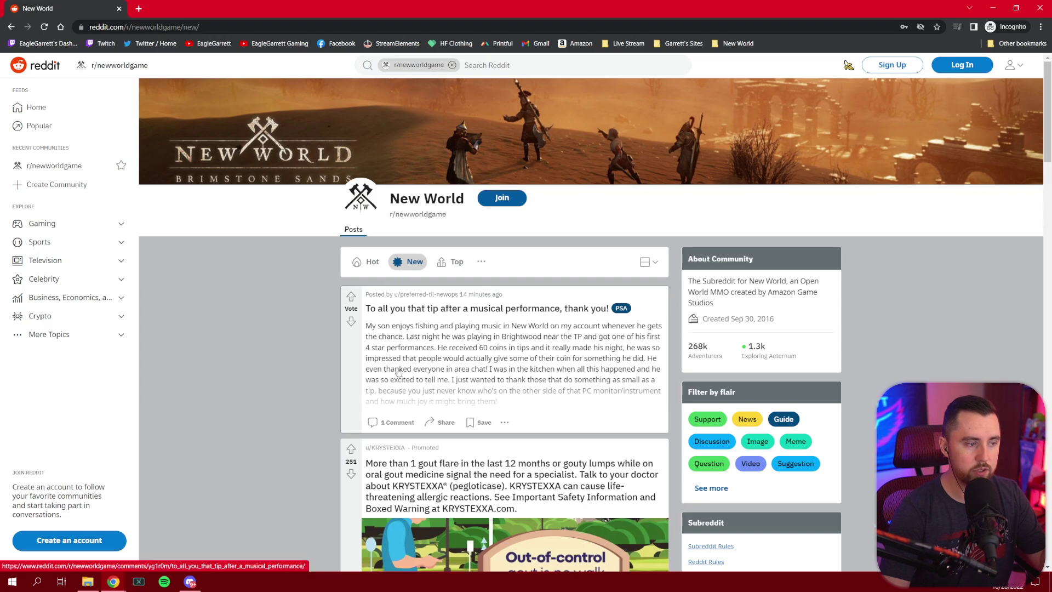
pyautogui.click(449, 263)
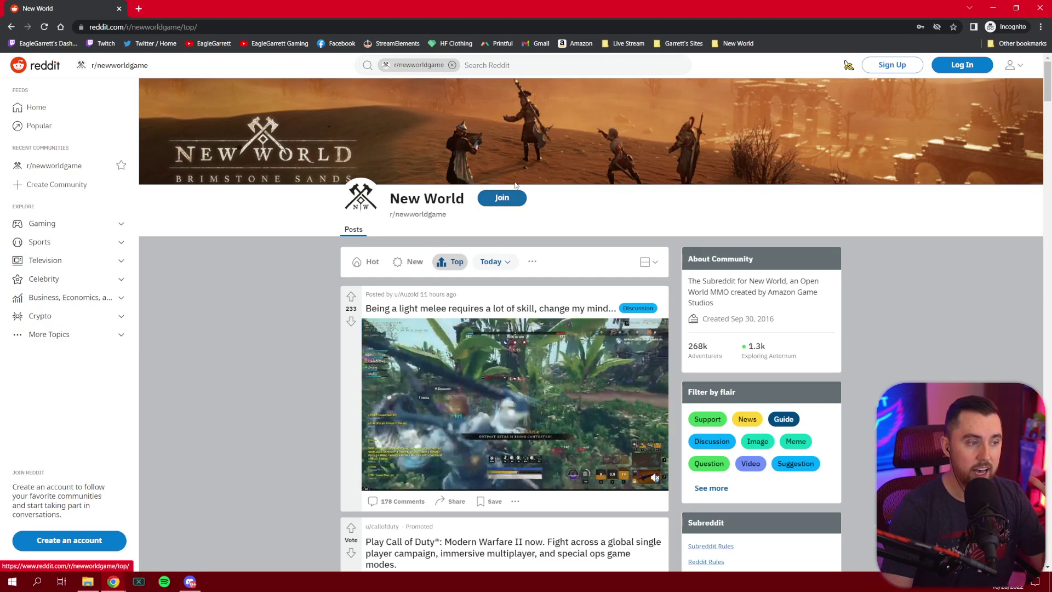
pyautogui.click(377, 266)
# Step: Bring the Discord basic-forum window back to the front from the taskbar
pyautogui.moveTo(415, 369)
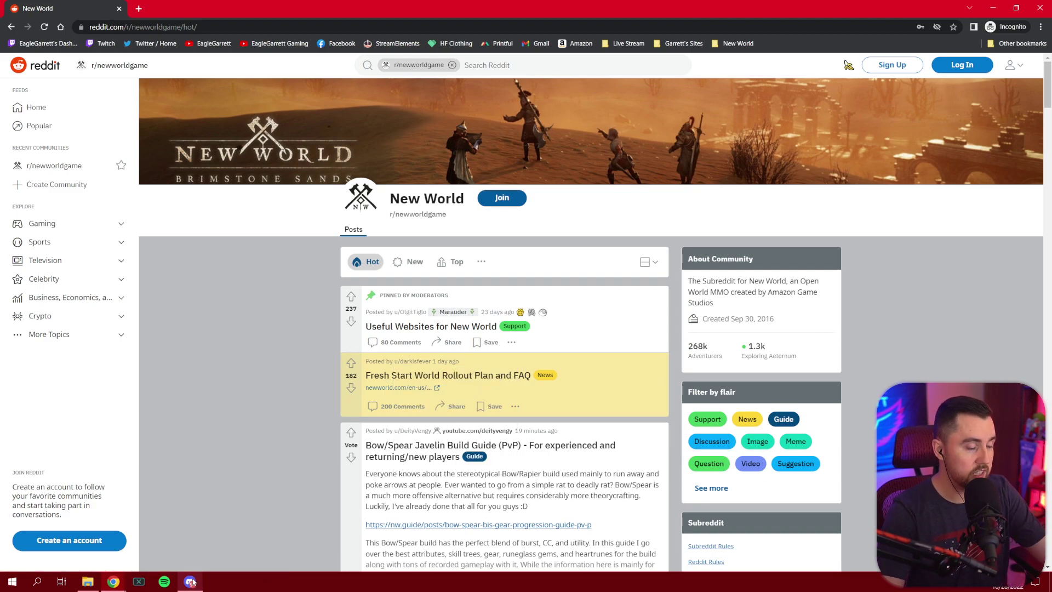
pyautogui.moveTo(190, 581)
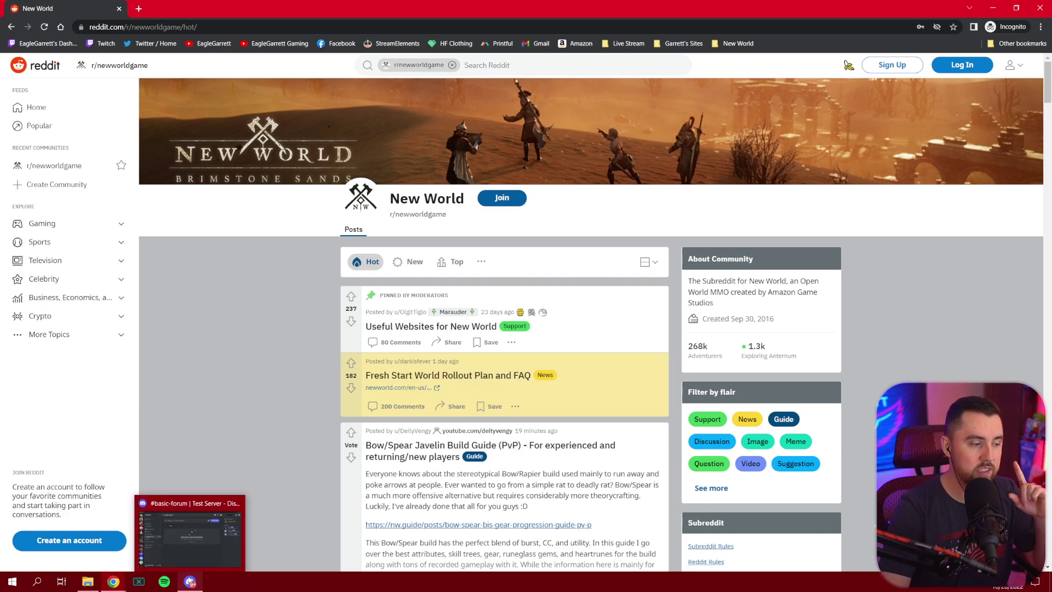
pyautogui.click(189, 532)
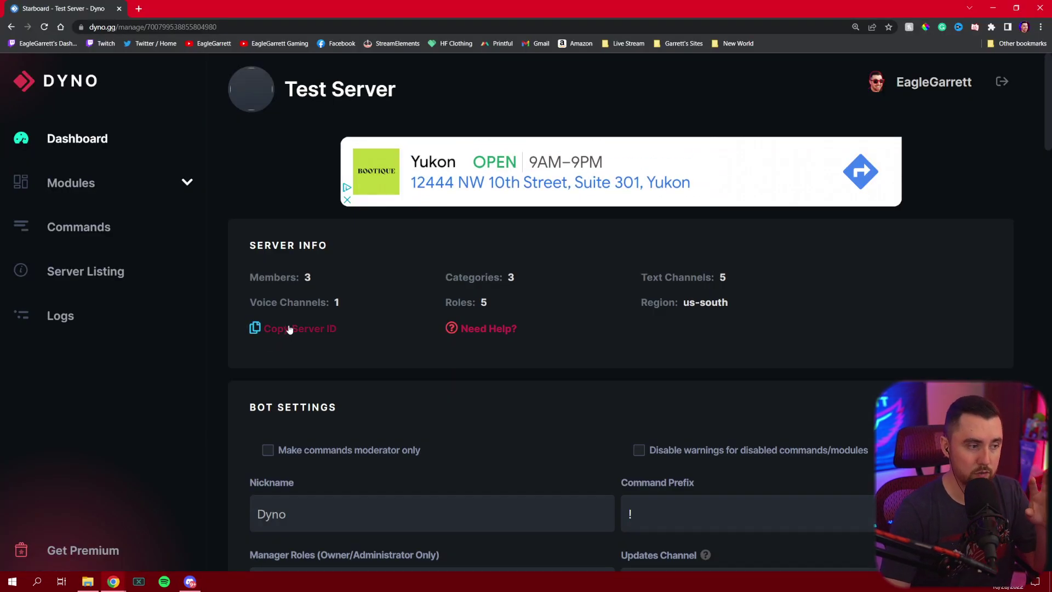
# Step: Open Dyno's Starboard module settings from Modules to review star count 1 and the top-posts channel
pyautogui.click(106, 184)
pyautogui.scroll(-7, 426, 188)
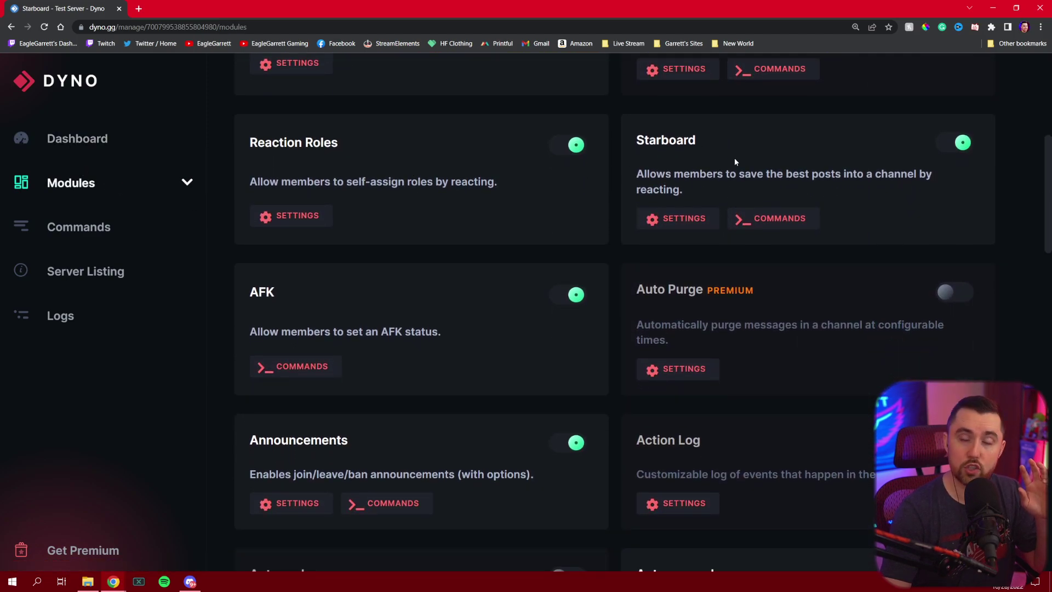
pyautogui.click(683, 218)
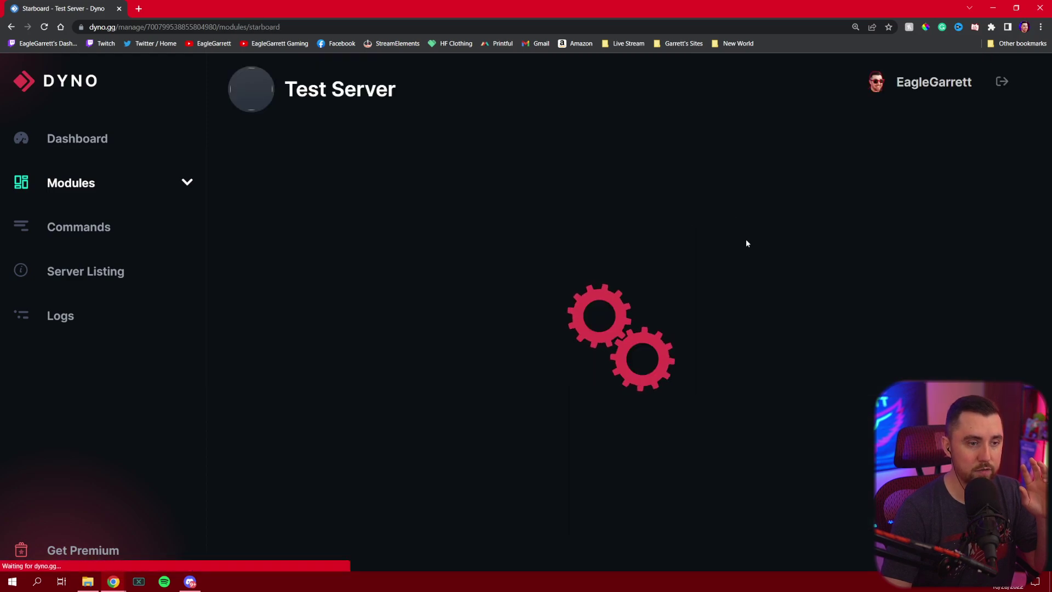
pyautogui.scroll(-2, 548, 241)
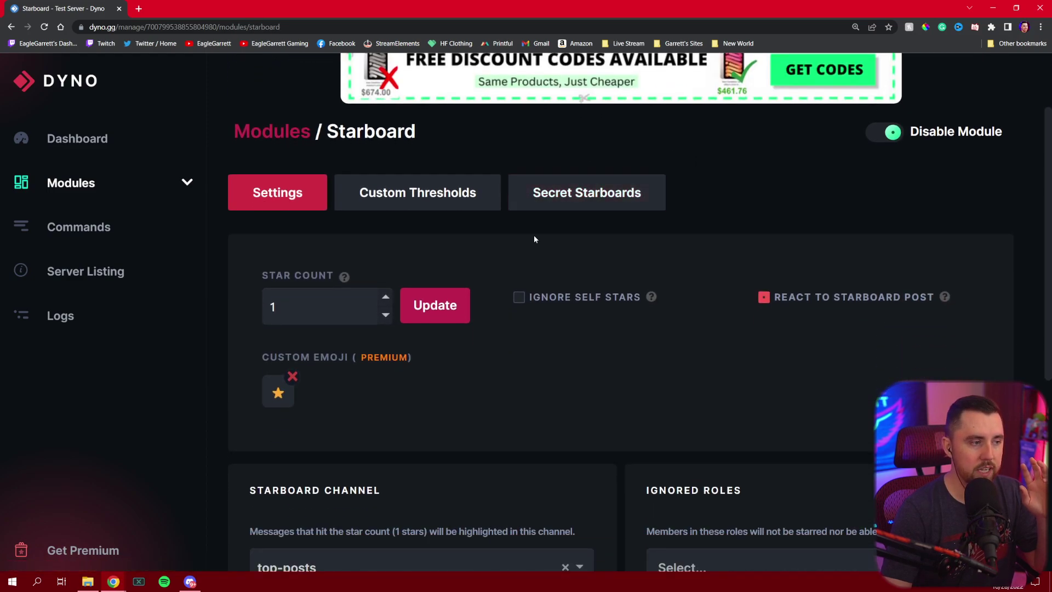